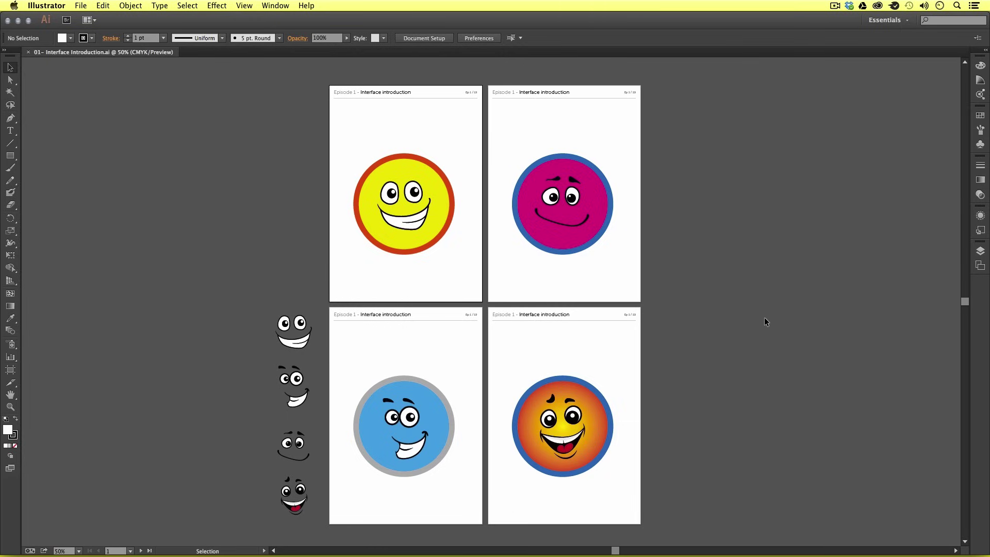
- Switch to the Direct Selection tool with the A shortcut
key(a)
key(super+w)
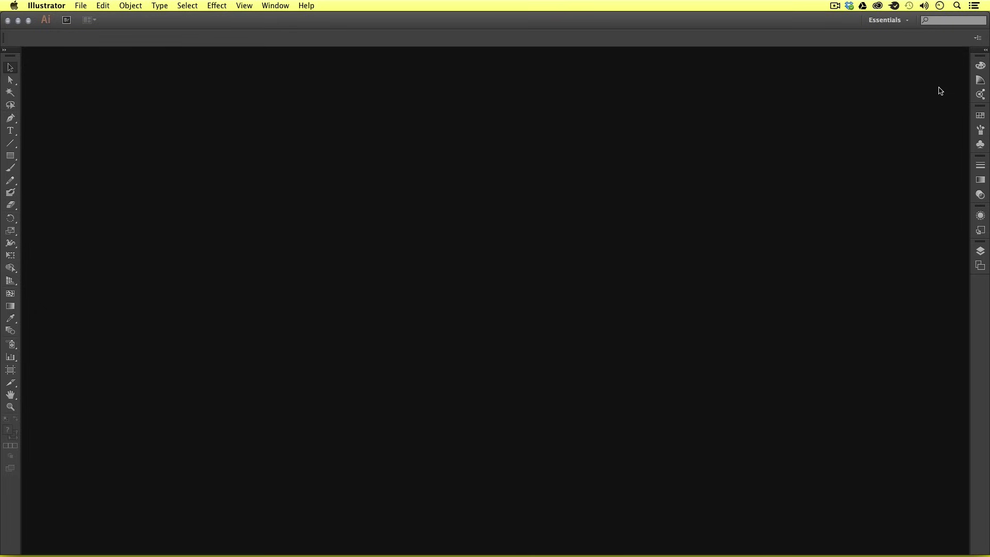
click(981, 67)
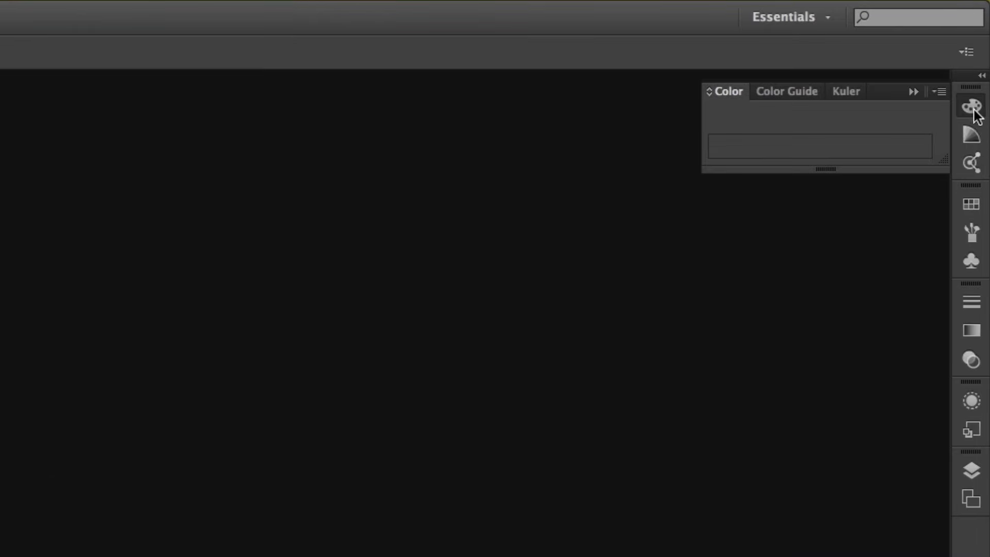
click(974, 138)
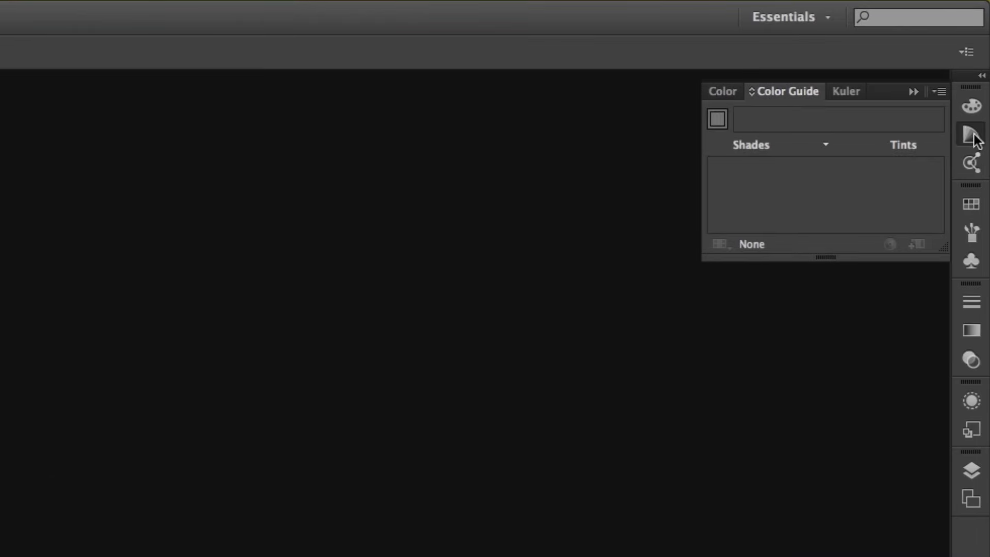
click(976, 209)
click(973, 261)
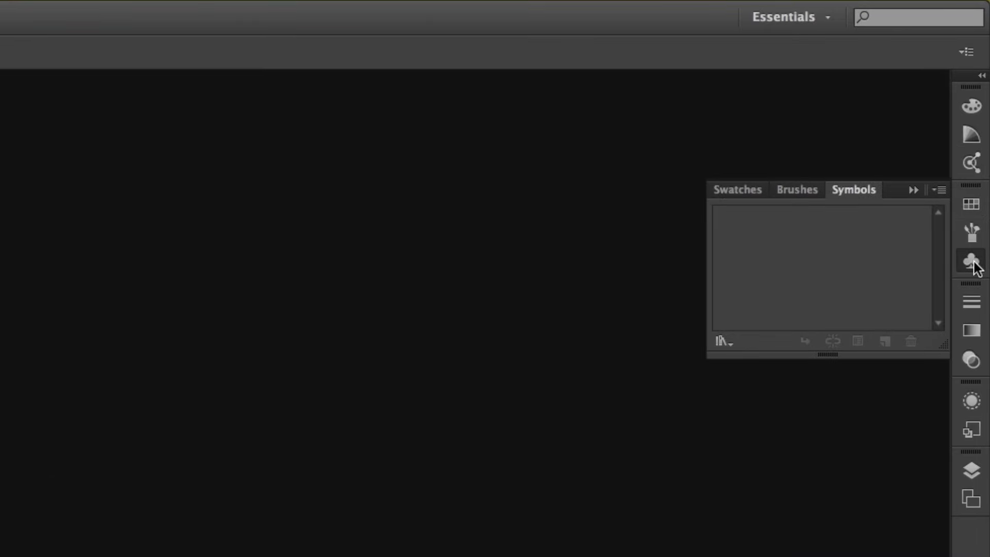
click(975, 310)
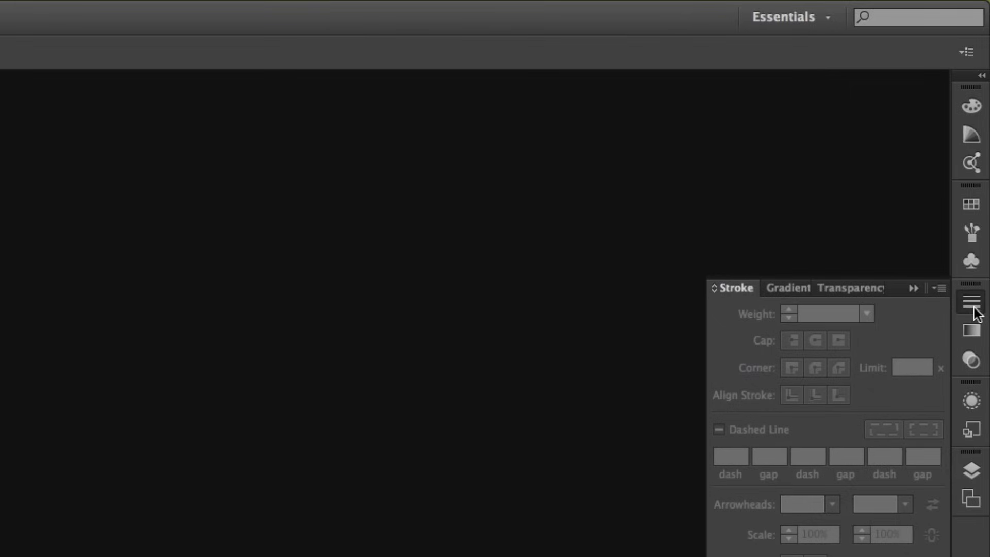
click(973, 359)
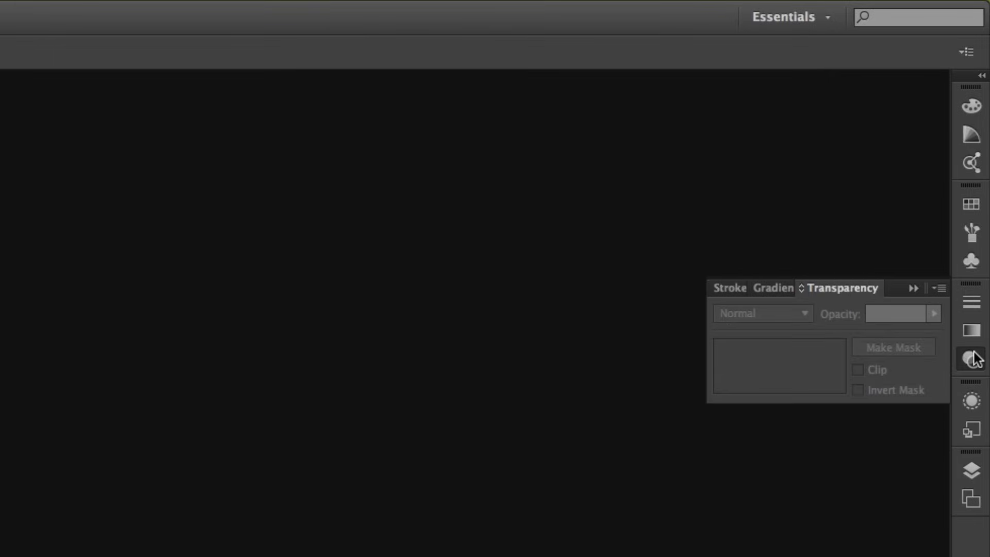
click(973, 399)
click(979, 469)
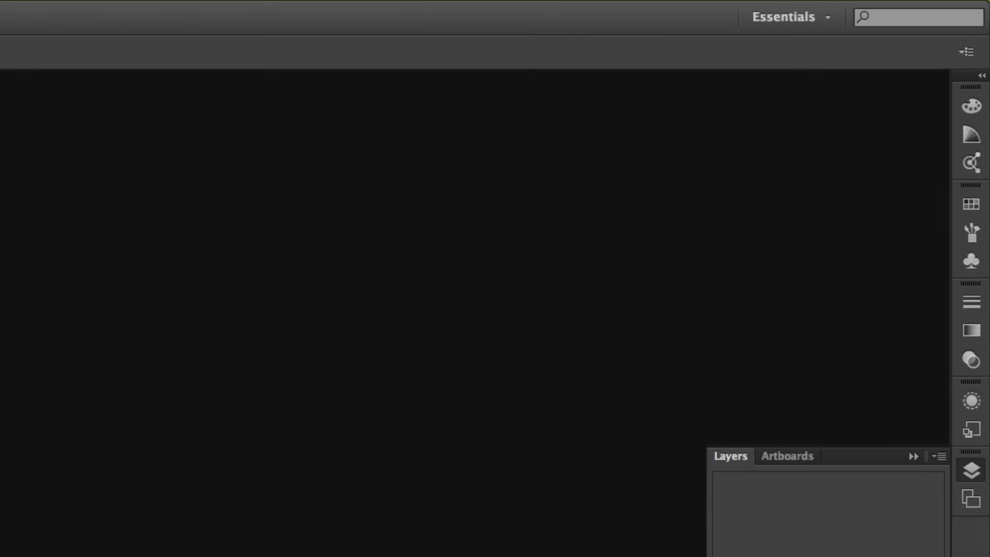
click(971, 470)
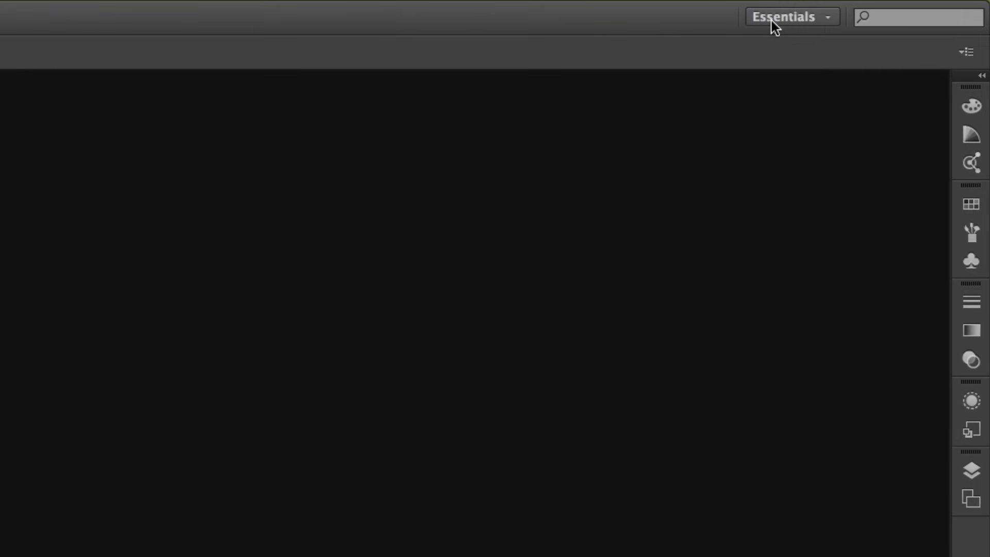
- Try the Layout, Printing and Proofing, and Tracing preset workspaces in turn
click(828, 18)
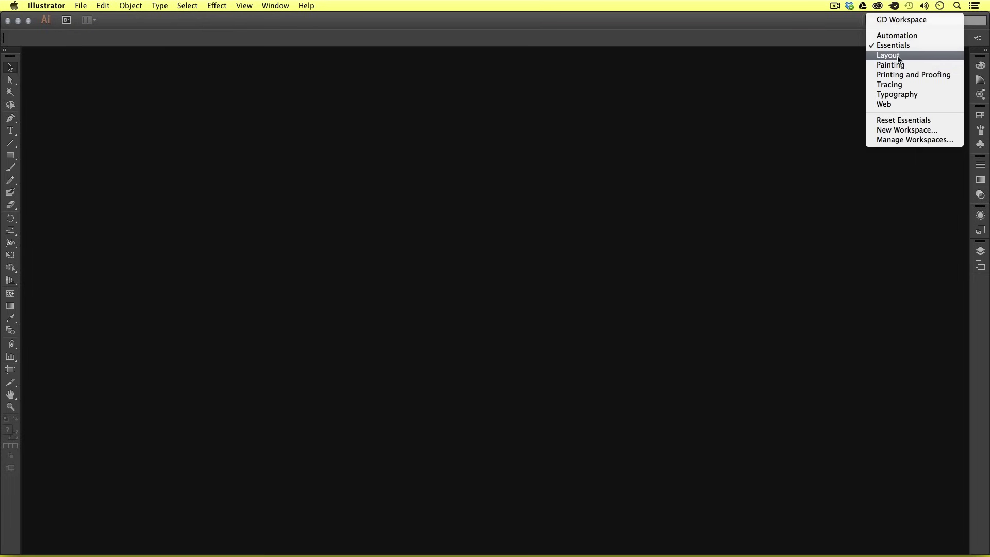
click(899, 60)
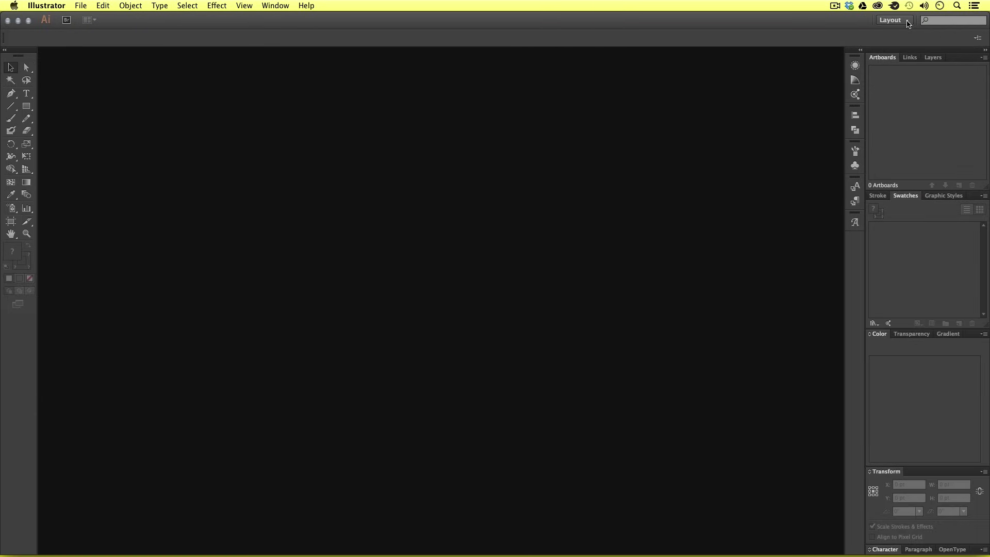
click(907, 24)
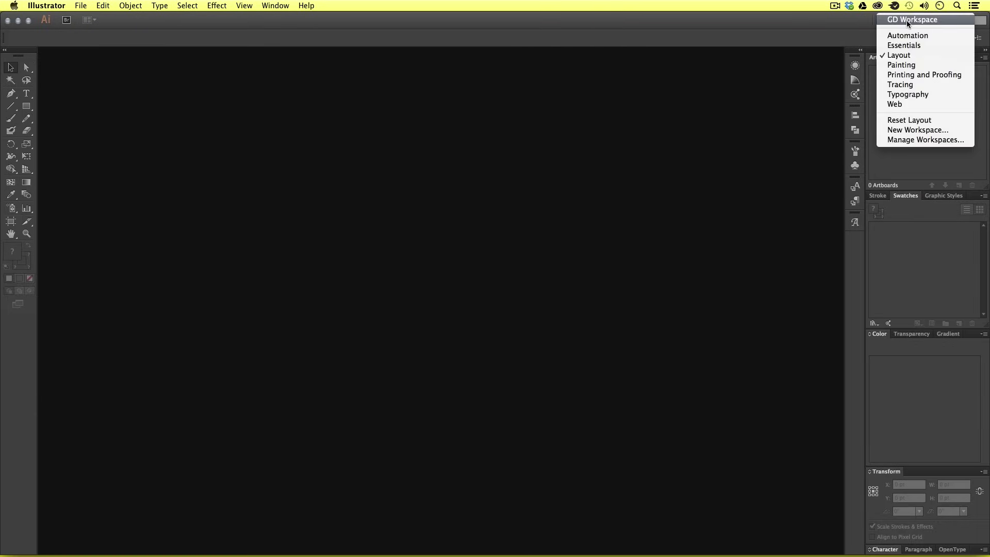
click(912, 75)
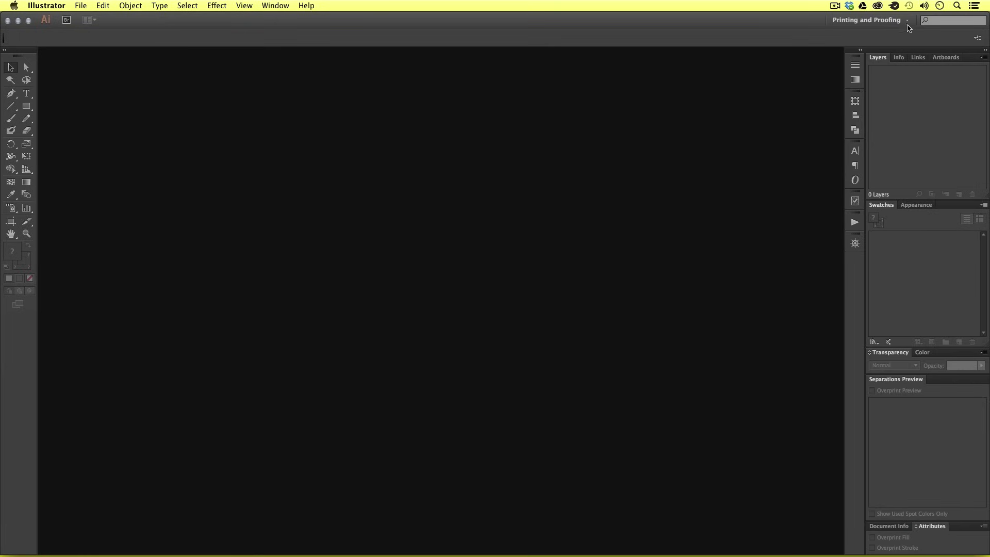
click(908, 19)
click(897, 85)
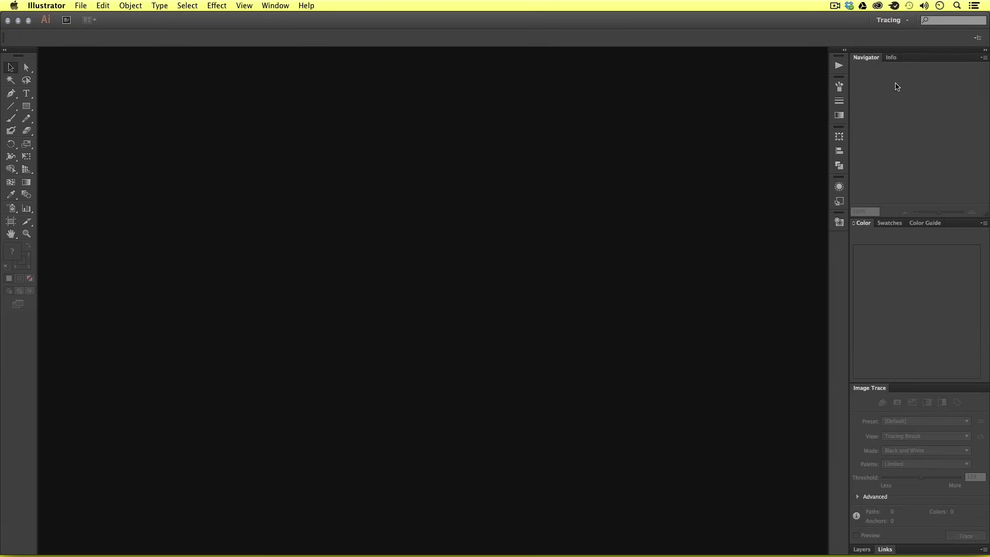
- Try Painting and Typography, return to Essentials, and show the workspace list again
click(909, 21)
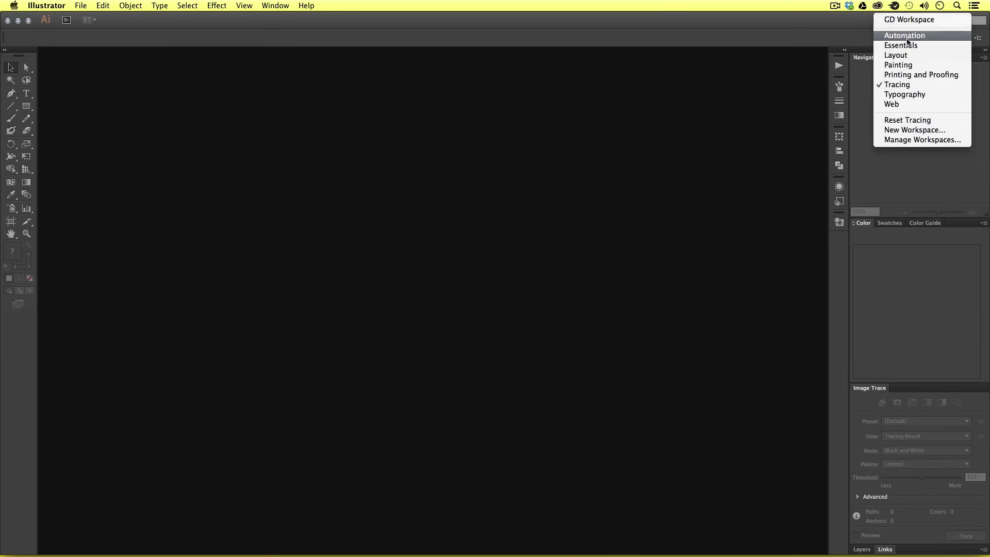
click(911, 66)
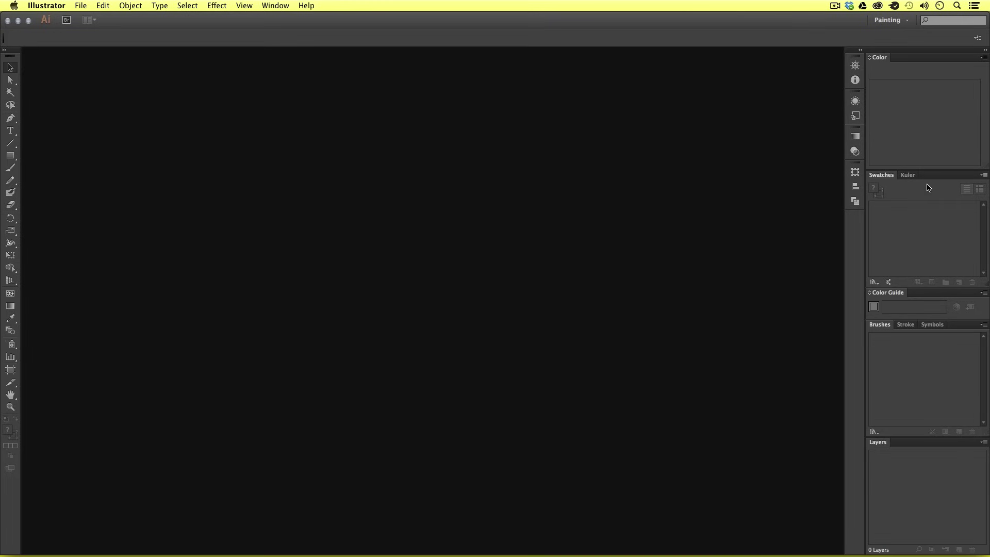
click(907, 20)
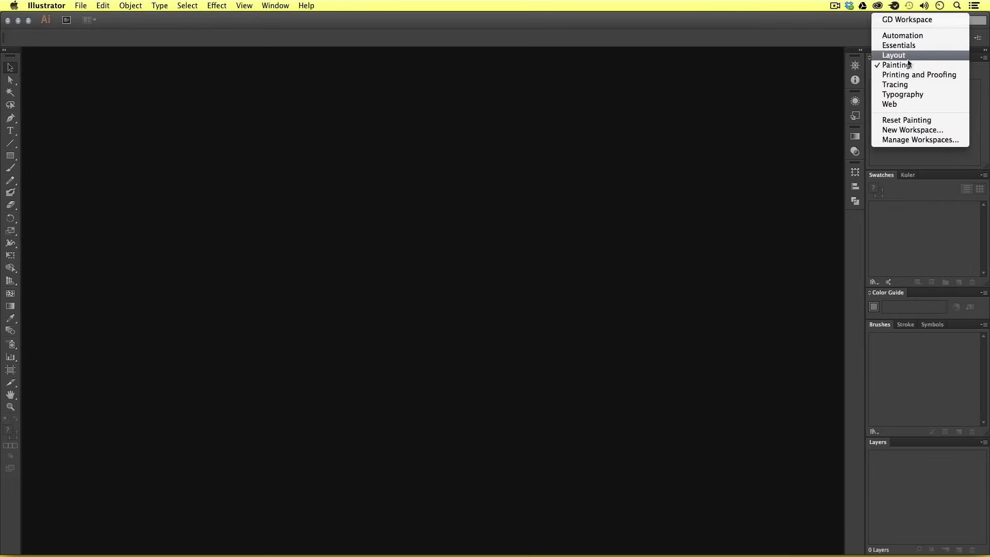
click(902, 94)
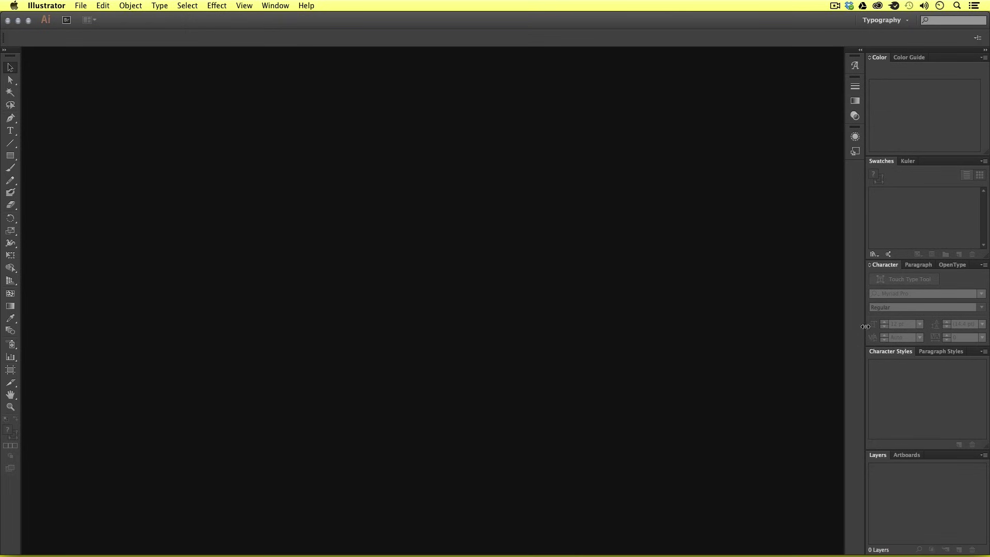
click(906, 20)
click(899, 46)
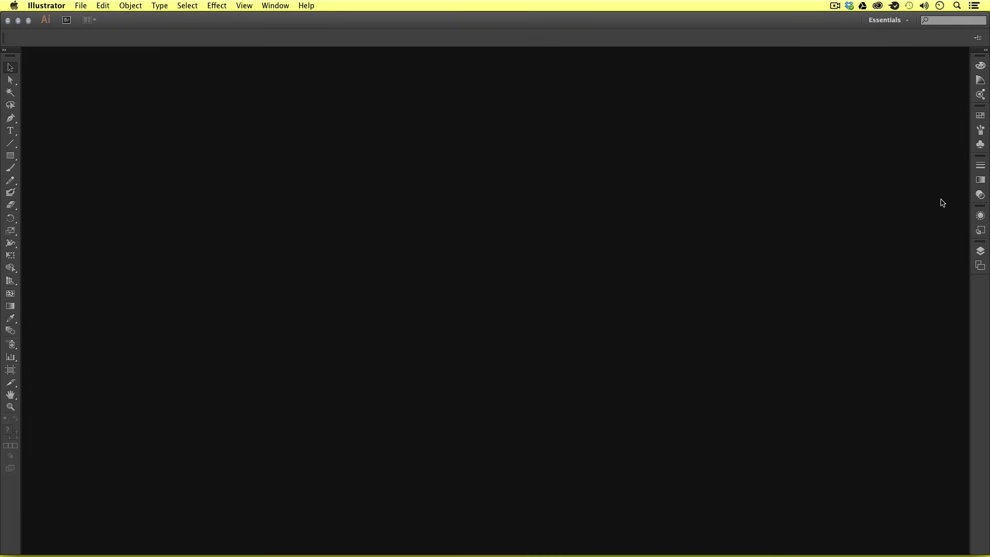
click(906, 20)
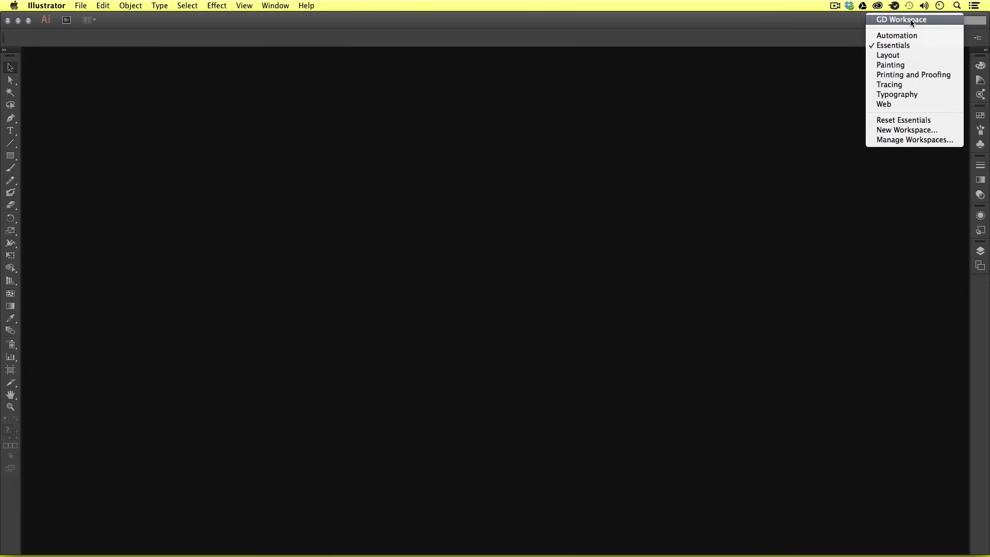
- Load GD Workspace to view its expanded panel set, then return to Essentials
click(911, 20)
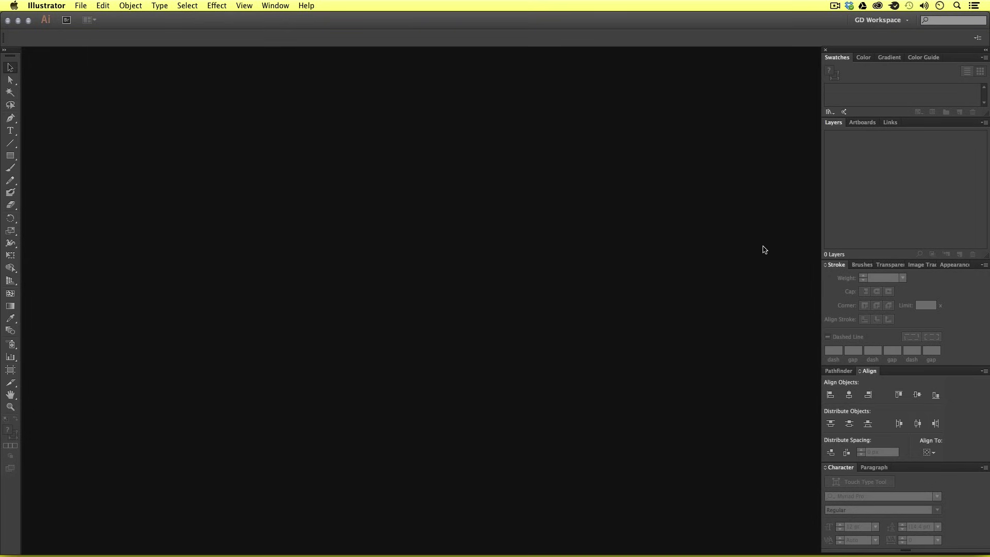
click(909, 23)
click(877, 43)
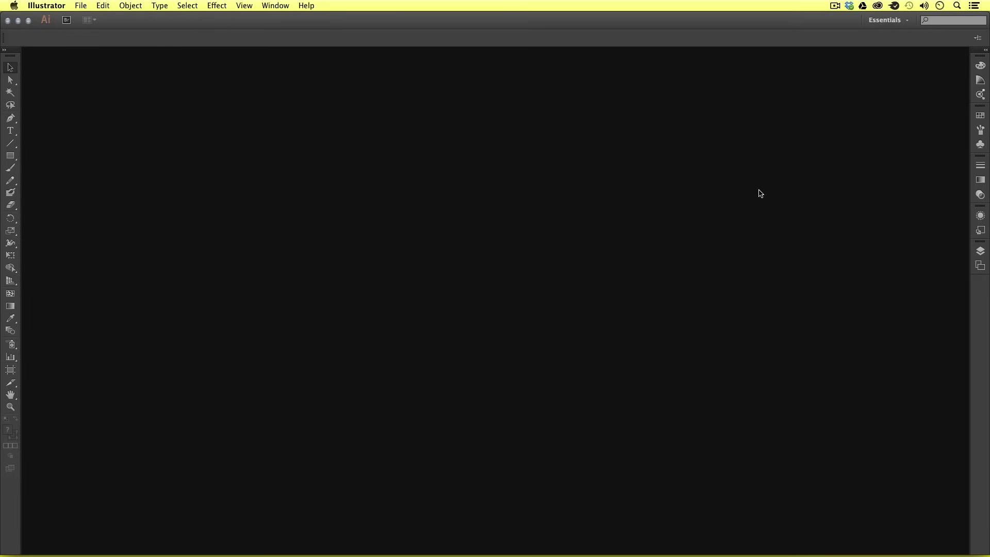
- Float the Color, Kuler, Color Guide, Swatches and Symbols panels out of the dock
click(981, 66)
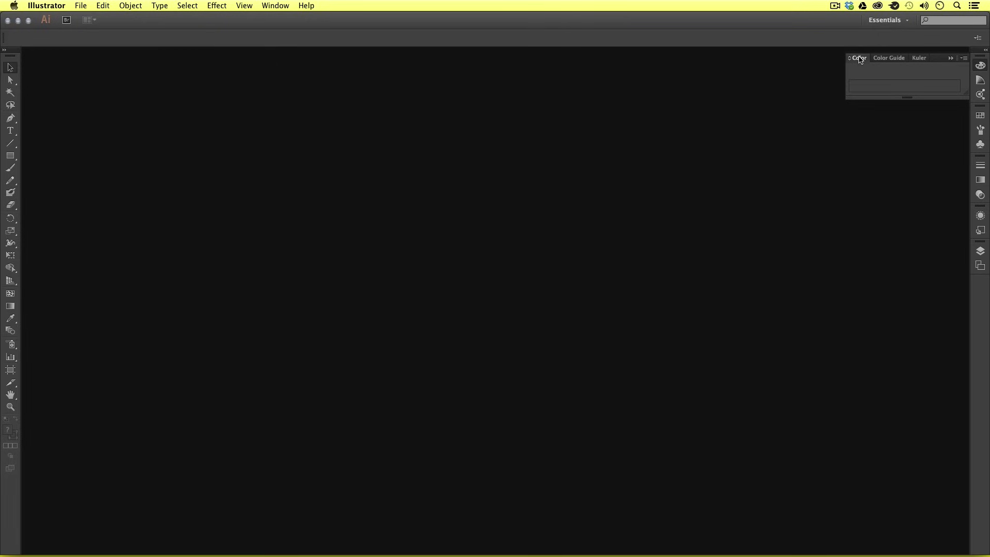
drag(859, 61, 165, 95)
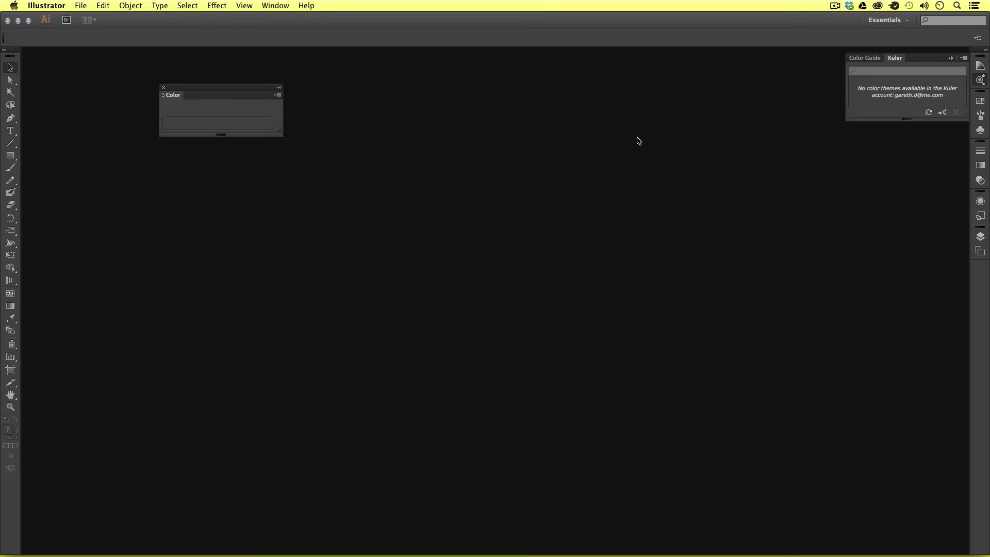
drag(895, 58, 452, 91)
drag(864, 61, 169, 163)
click(980, 65)
mouse_move(858, 58)
mouse_down()
mouse_move(175, 274)
mouse_move(352, 180)
mouse_move(338, 187)
mouse_up()
mouse_move(860, 58)
mouse_down()
mouse_move(780, 113)
mouse_move(335, 291)
mouse_move(775, 78)
mouse_move(472, 75)
mouse_up()
- Float the Transparency, Gradient, Appearance and Layers panels onto the canvas
click(980, 65)
drag(900, 58, 378, 402)
drag(860, 58, 620, 71)
click(980, 65)
drag(907, 58, 629, 173)
click(980, 66)
drag(857, 58, 634, 404)
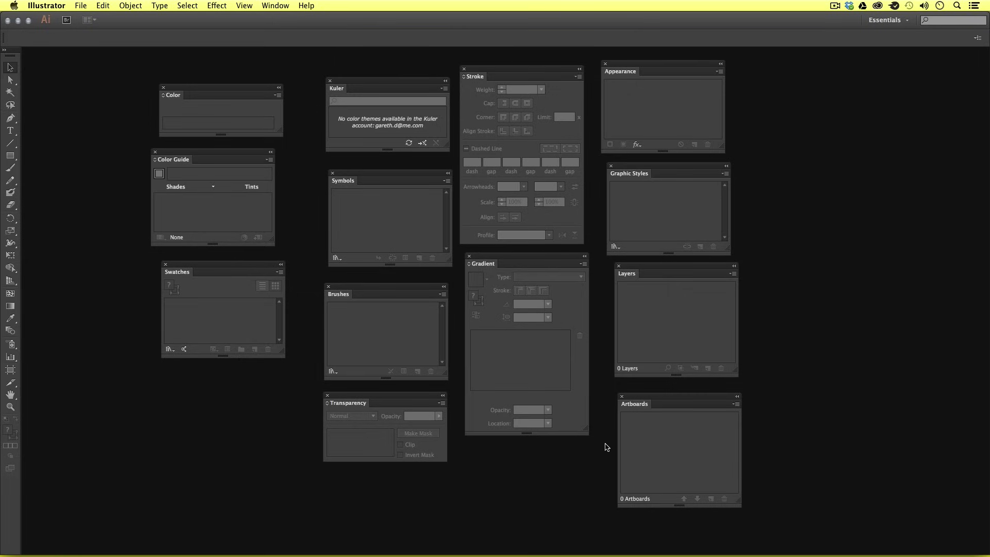
- Dock the Artboards panel into the floating Layers panel and reposition the combined group
mouse_move(640, 268)
mouse_down()
mouse_move(654, 274)
mouse_move(643, 272)
mouse_up()
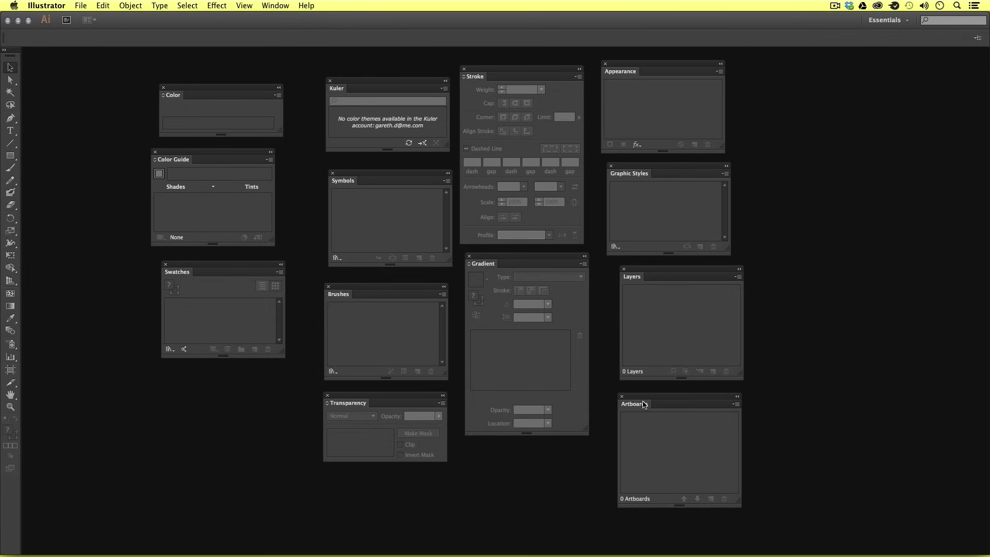
mouse_move(641, 397)
mouse_down()
mouse_move(653, 411)
mouse_move(643, 406)
mouse_up()
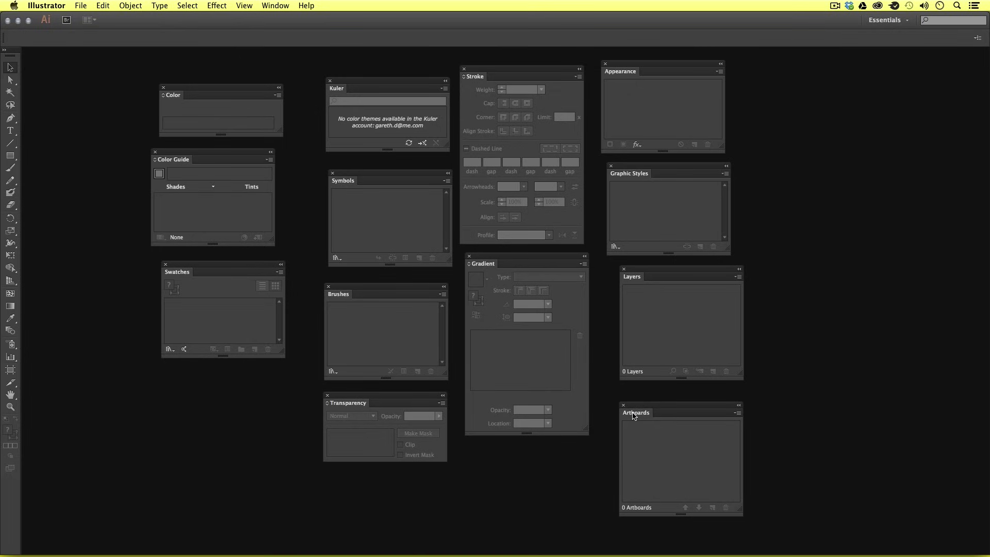
drag(633, 414, 648, 281)
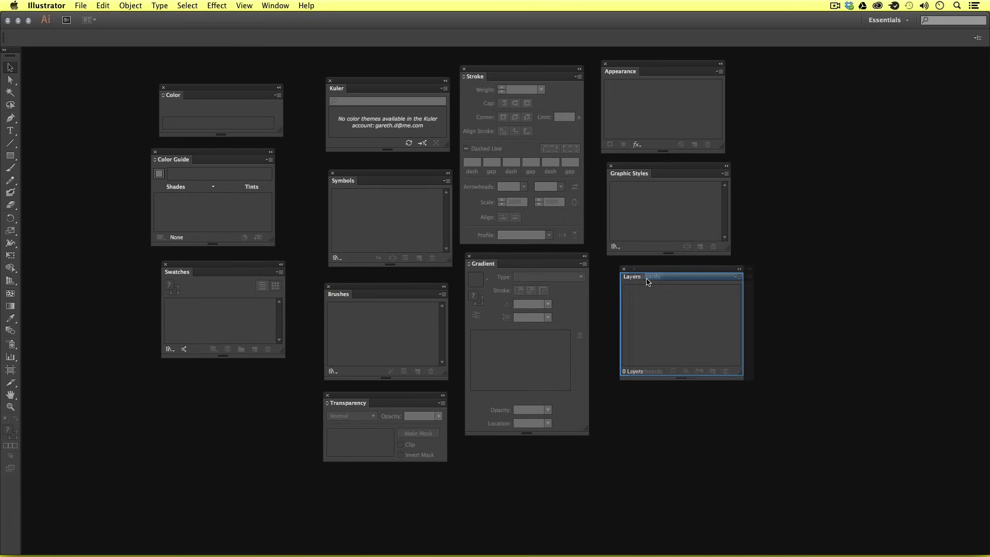
drag(648, 281, 648, 281)
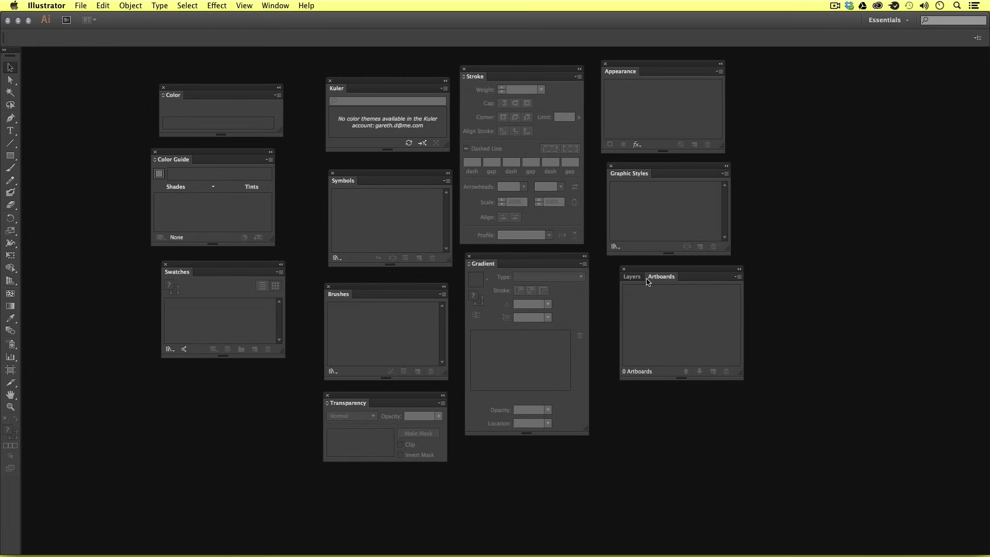
drag(648, 269, 640, 282)
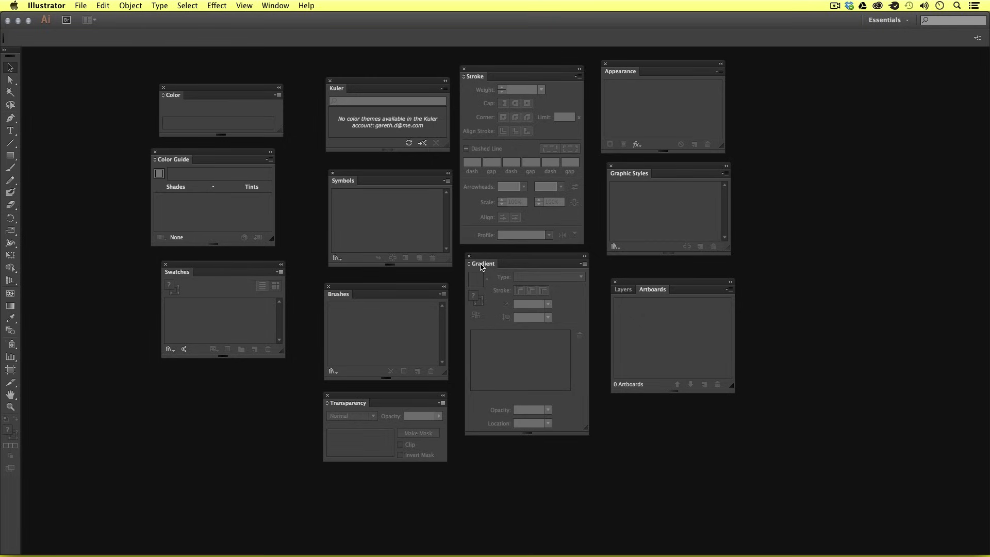
- Dock Gradient, Color and Color Guide into the Swatches panel and widen that group
drag(480, 266, 227, 274)
drag(173, 95, 207, 273)
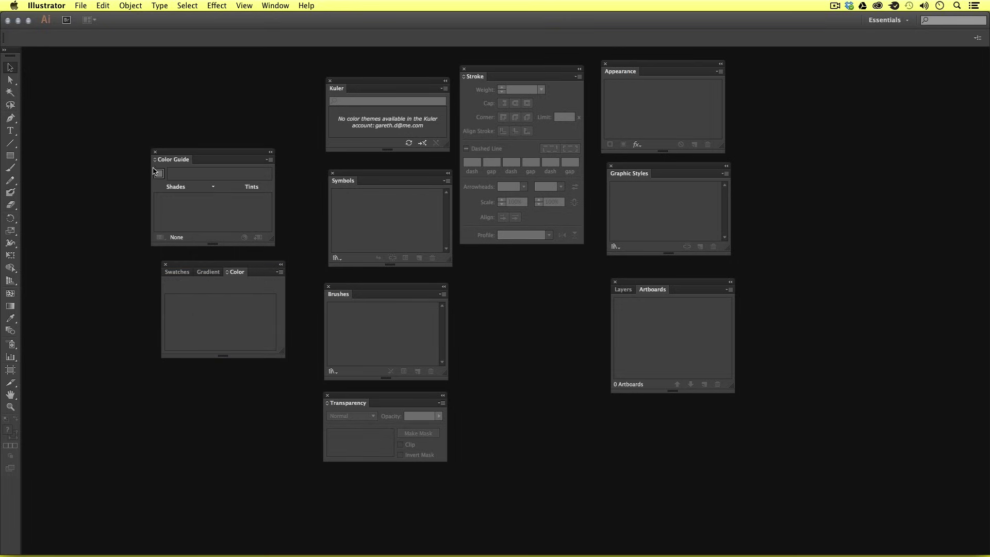
drag(166, 161, 202, 277)
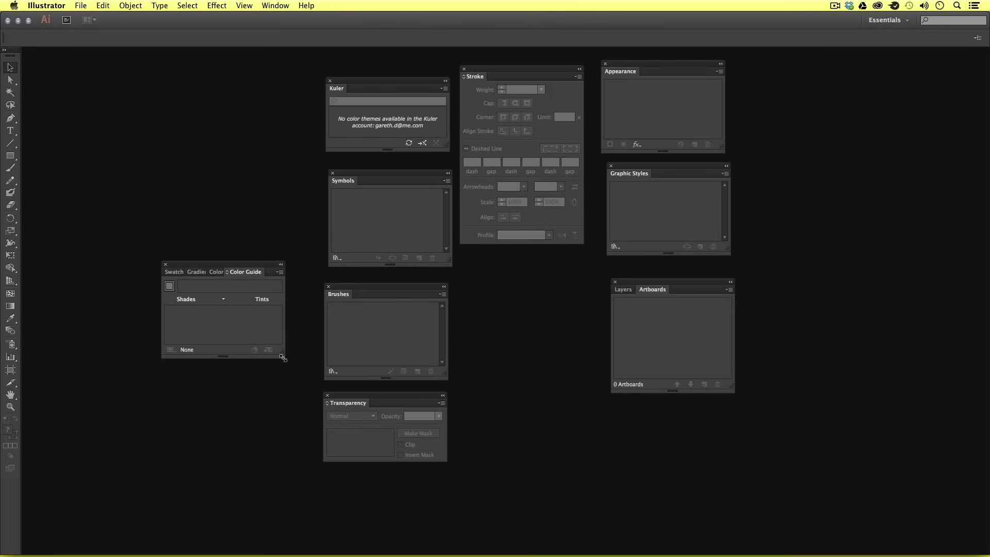
drag(282, 357, 323, 358)
drag(289, 265, 260, 251)
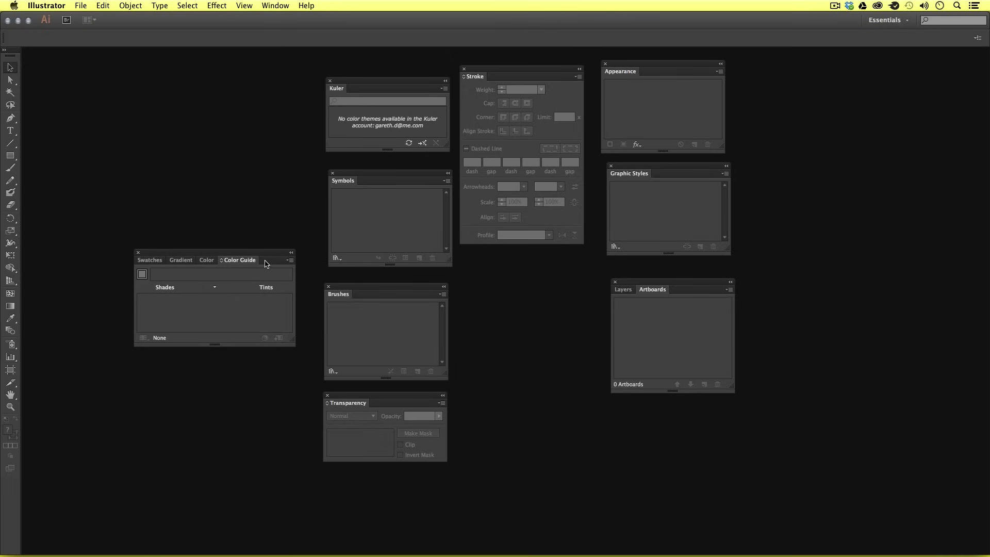
- Group the Brushes, Appearance and Transparency panels with the Stroke panel
mouse_move(340, 296)
mouse_down()
mouse_move(475, 78)
mouse_move(494, 81)
mouse_up()
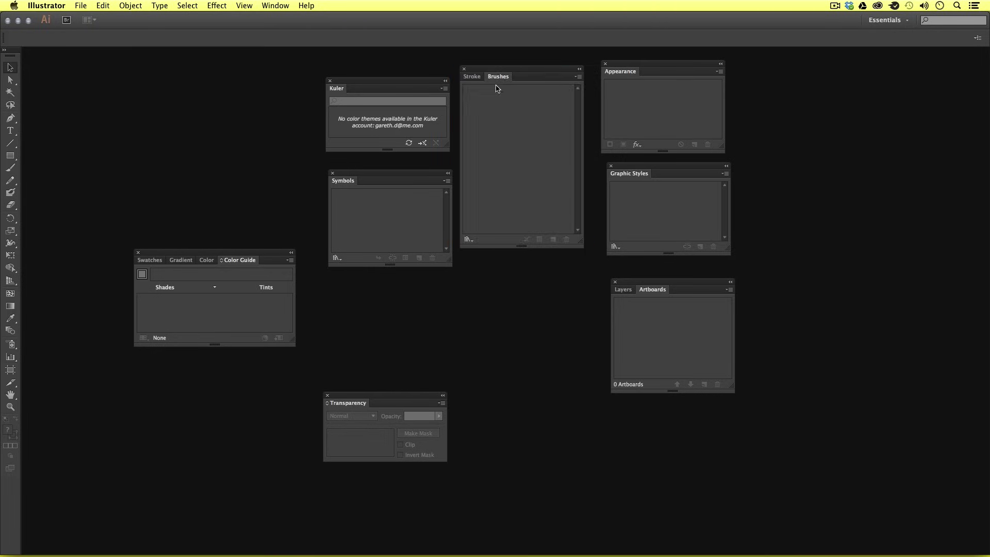
drag(620, 73, 517, 79)
drag(354, 405, 511, 80)
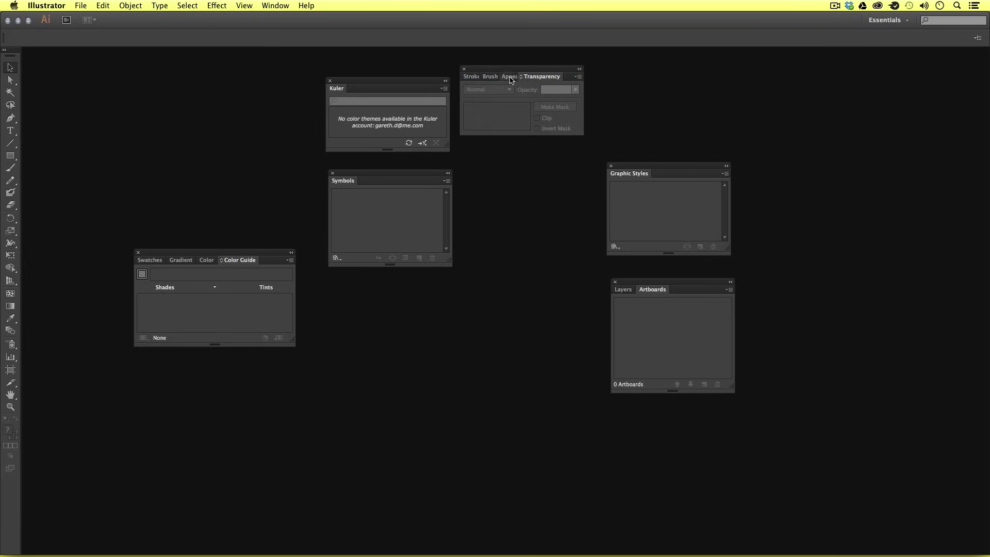
- Close Symbols, Kuler and Graphic Styles, and reposition the Transparency group
click(332, 174)
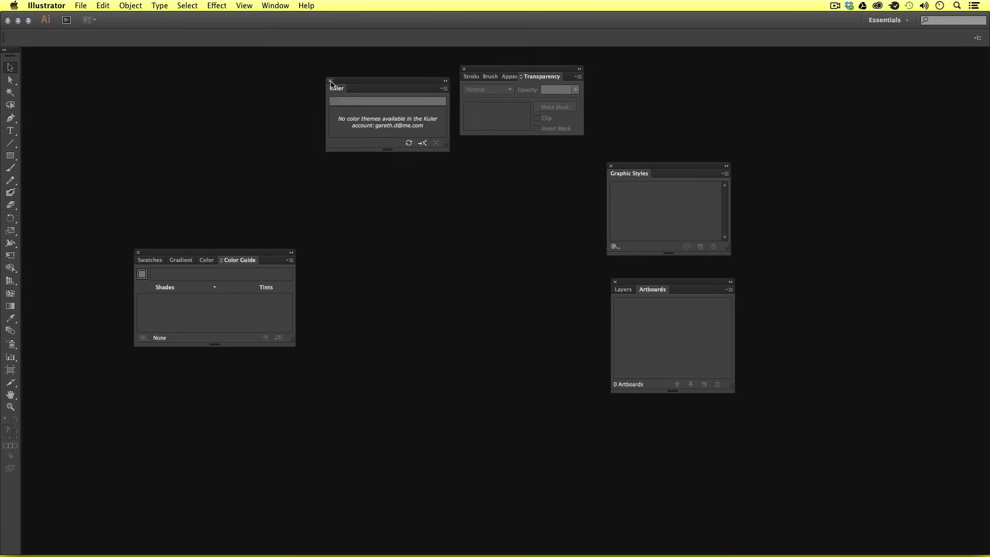
click(330, 81)
click(611, 167)
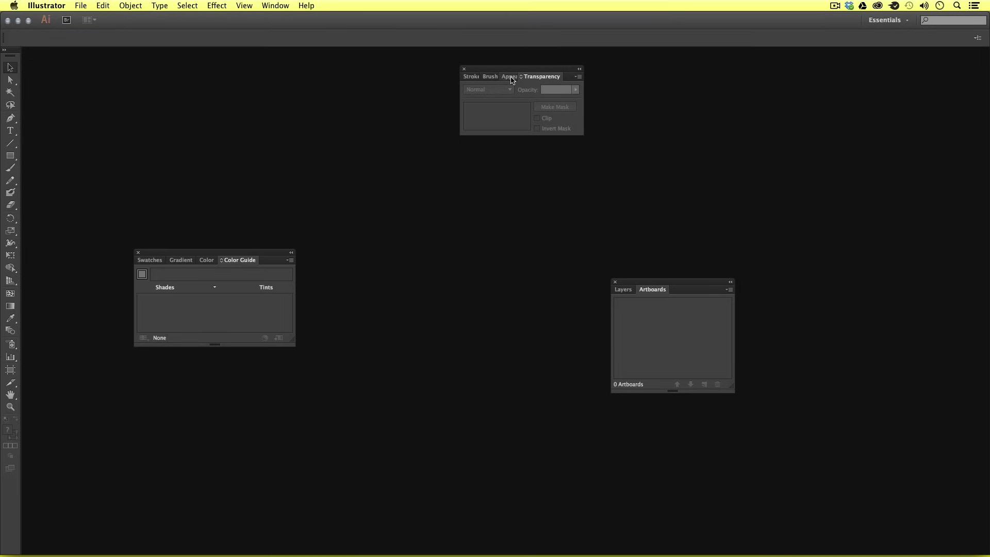
drag(513, 70, 480, 172)
drag(466, 206, 398, 255)
drag(656, 284, 553, 245)
mouse_move(406, 261)
mouse_down()
mouse_move(426, 252)
mouse_move(388, 241)
mouse_move(402, 235)
mouse_move(391, 259)
mouse_up()
- Stack Layers/Artboards and the Transparency group under Color Guide, docking the column at the right edge
mouse_move(527, 247)
mouse_down()
mouse_move(564, 274)
mouse_move(526, 261)
mouse_up()
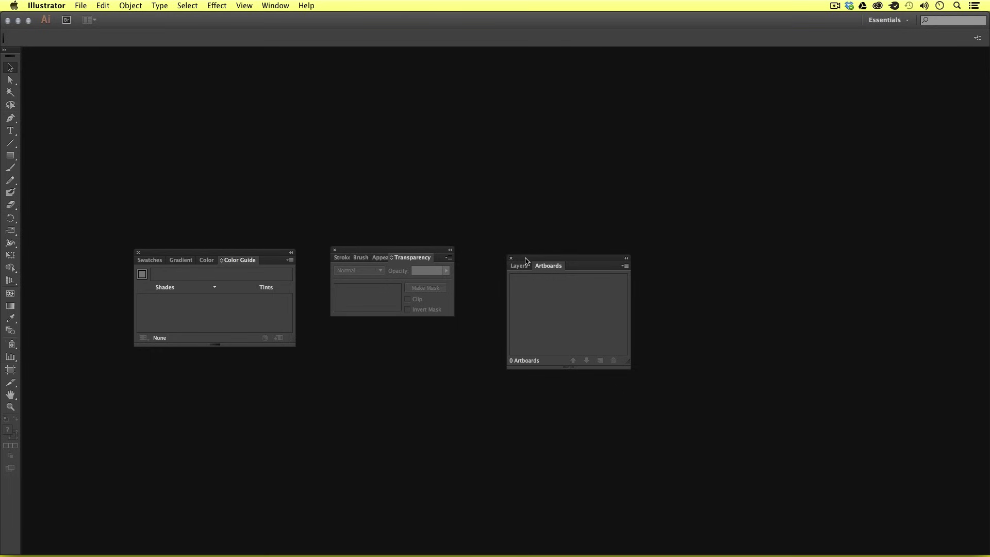
drag(556, 258, 198, 344)
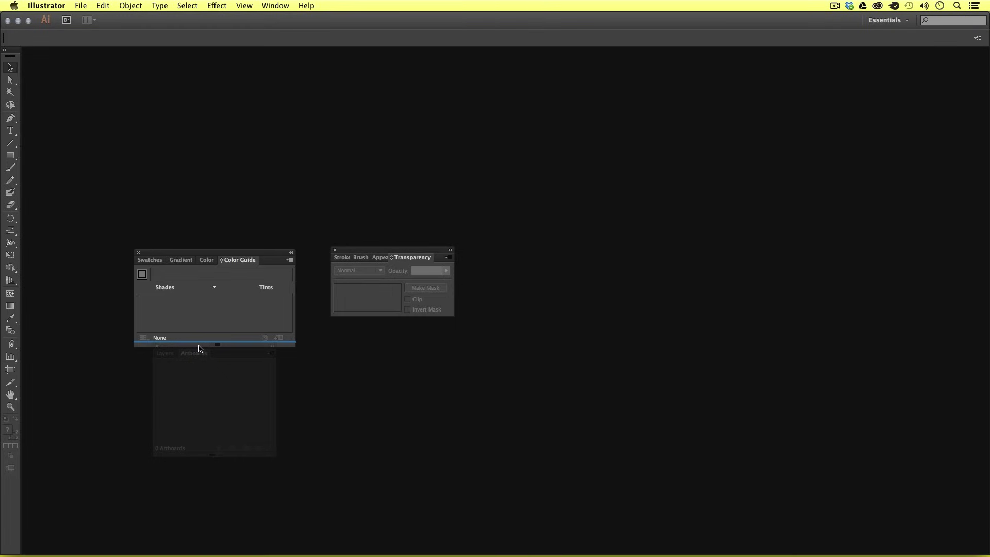
drag(199, 349, 199, 348)
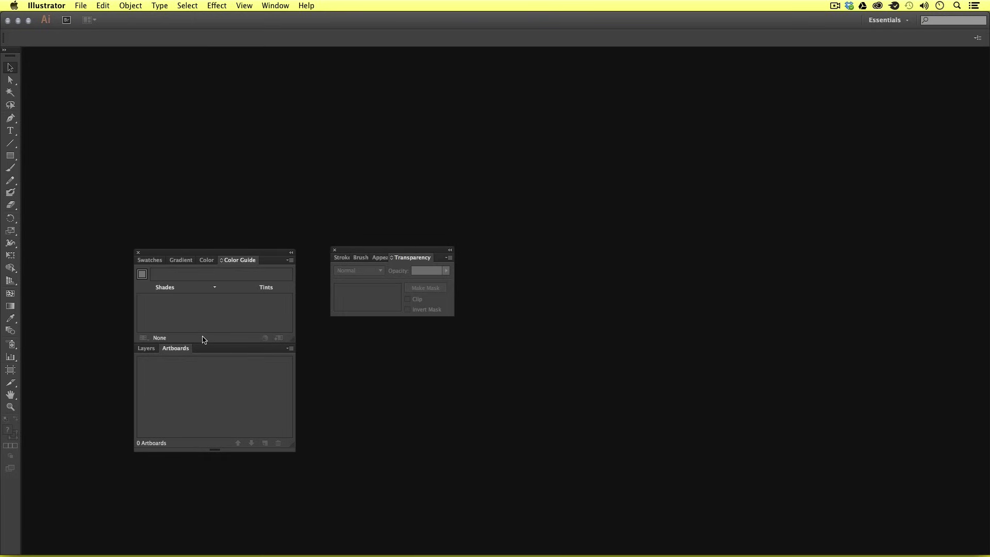
drag(219, 256, 228, 166)
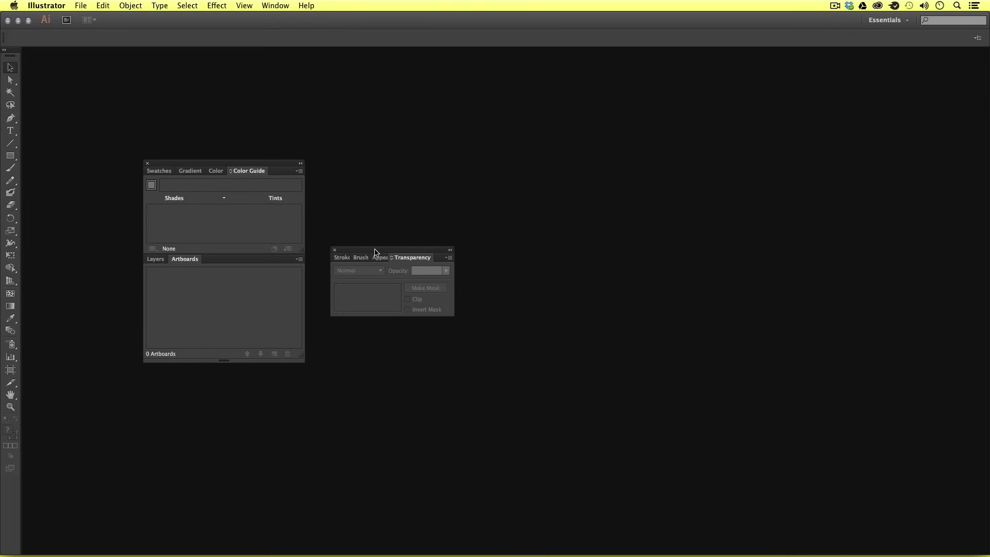
drag(374, 252, 217, 364)
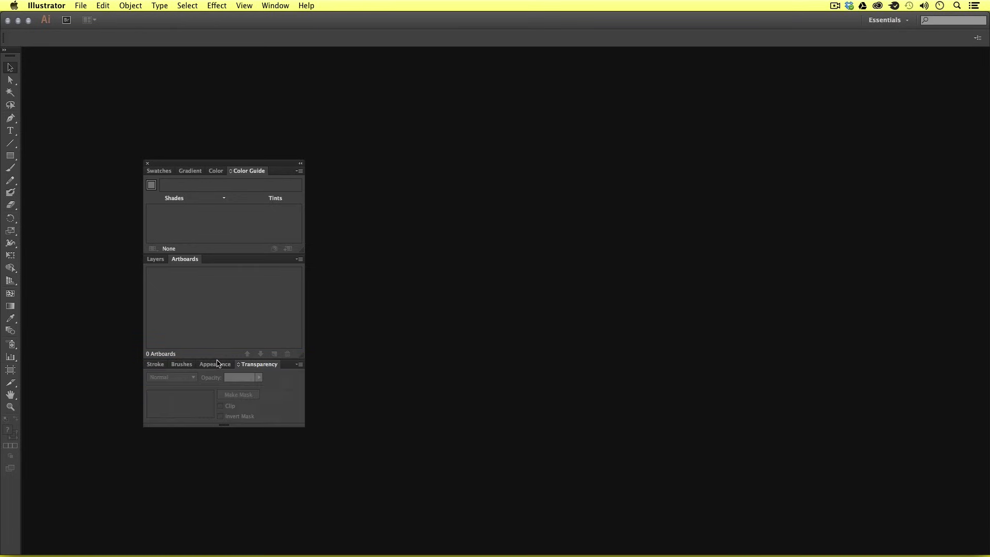
drag(245, 165, 439, 157)
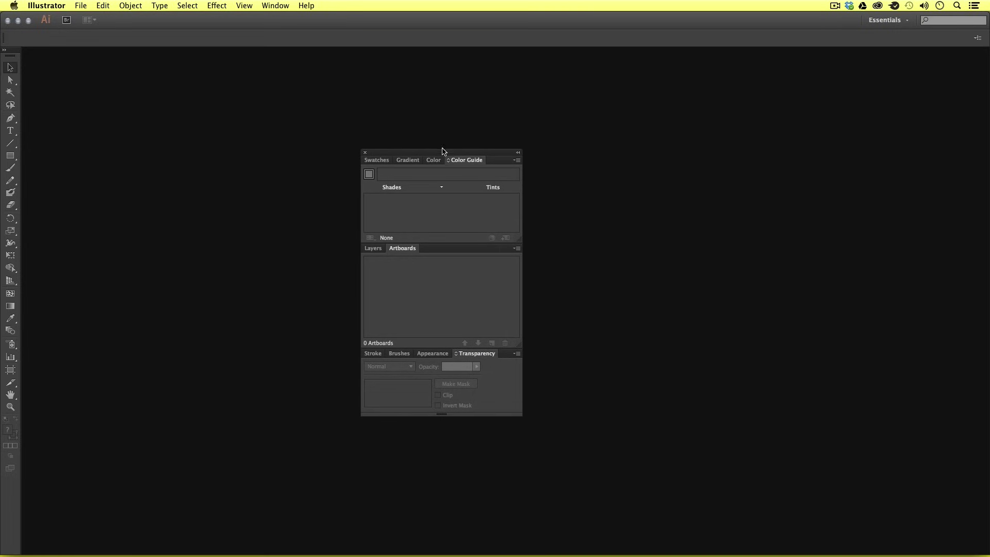
drag(434, 155, 903, 53)
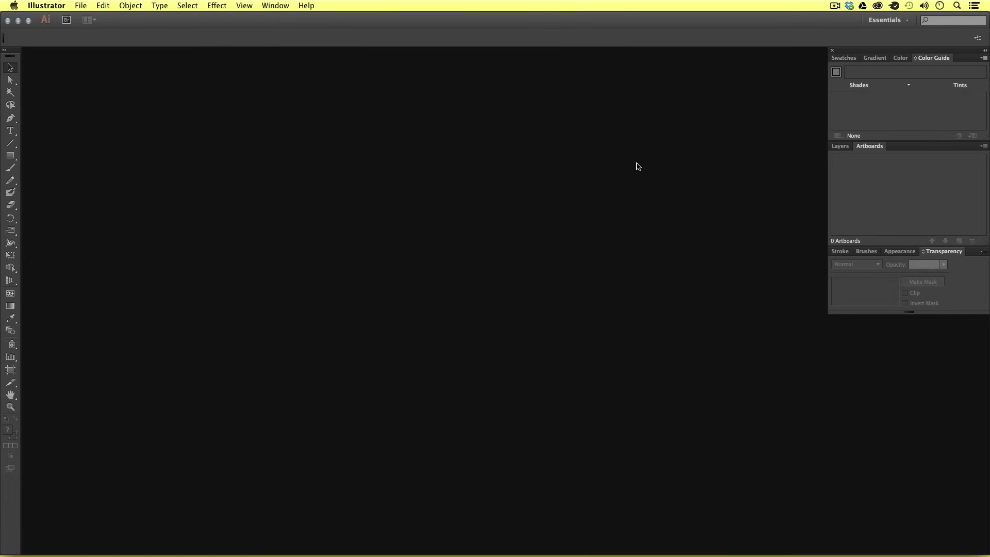
- Close the Transform panel and dock Pathfinder with Align under Transparency in the right column
click(275, 6)
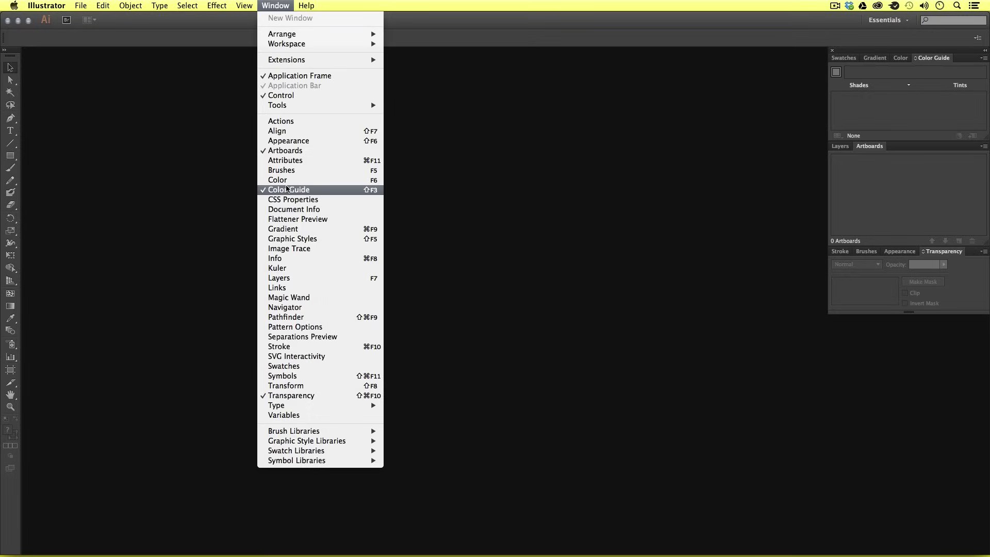
click(311, 319)
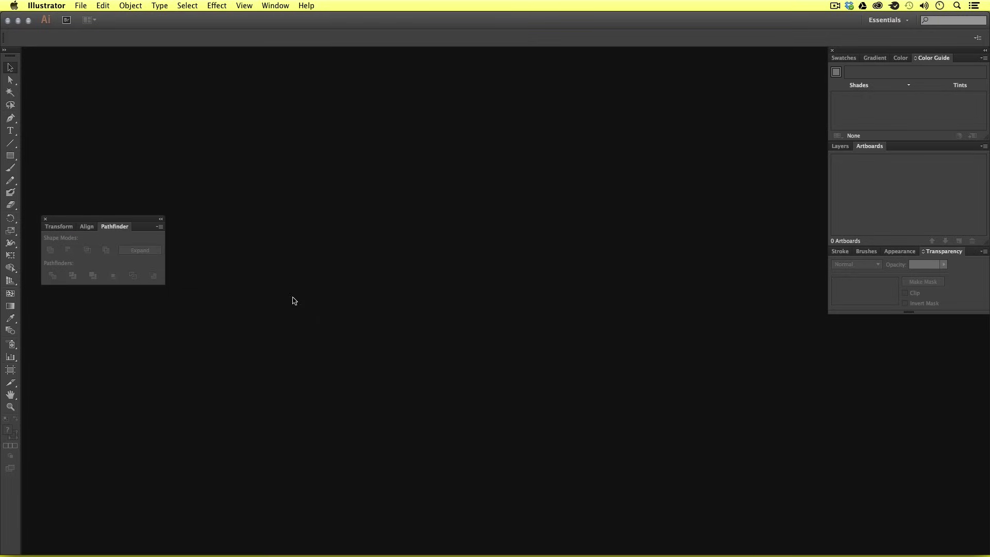
drag(119, 221, 393, 173)
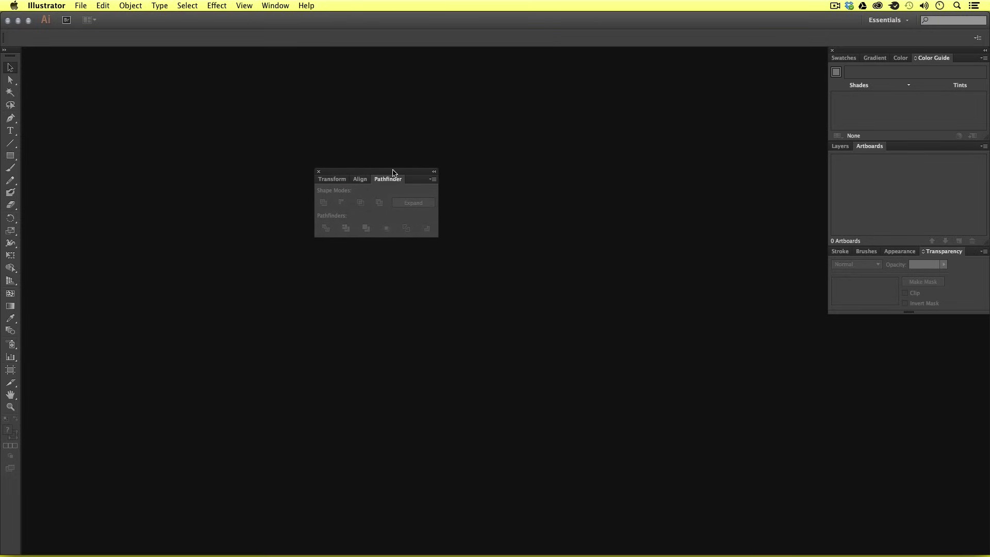
drag(332, 179, 348, 193)
drag(353, 311, 352, 310)
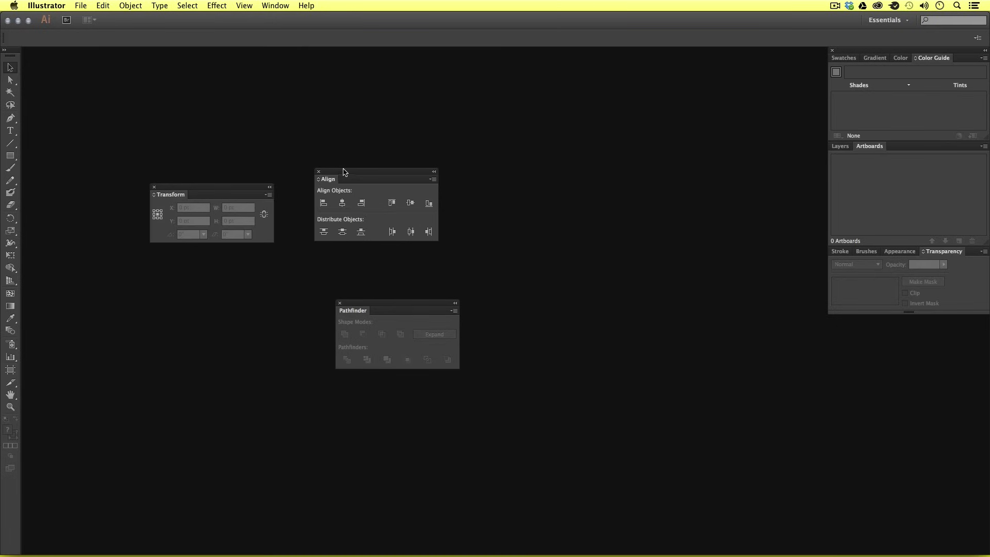
drag(345, 169, 371, 150)
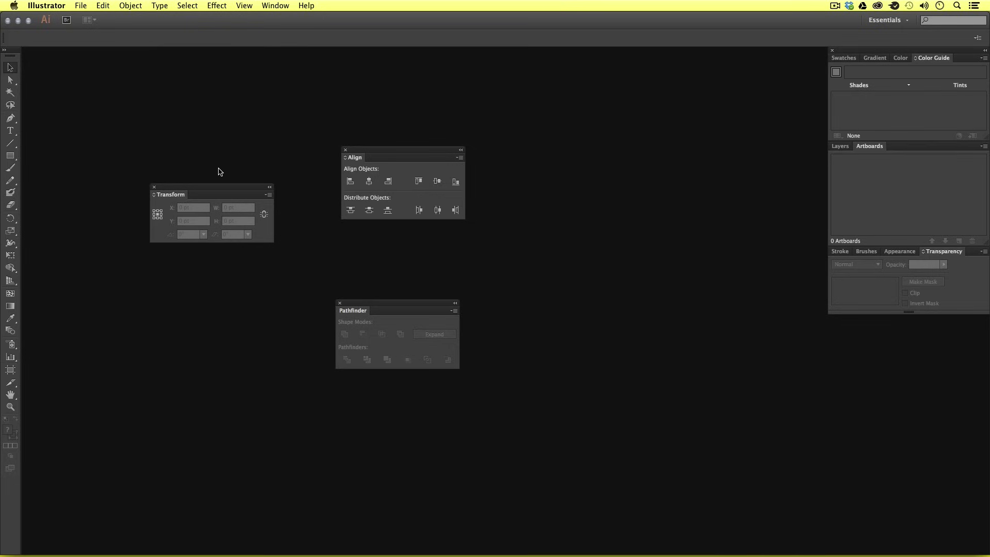
mouse_move(183, 190)
mouse_down()
mouse_move(172, 178)
mouse_move(178, 185)
mouse_up()
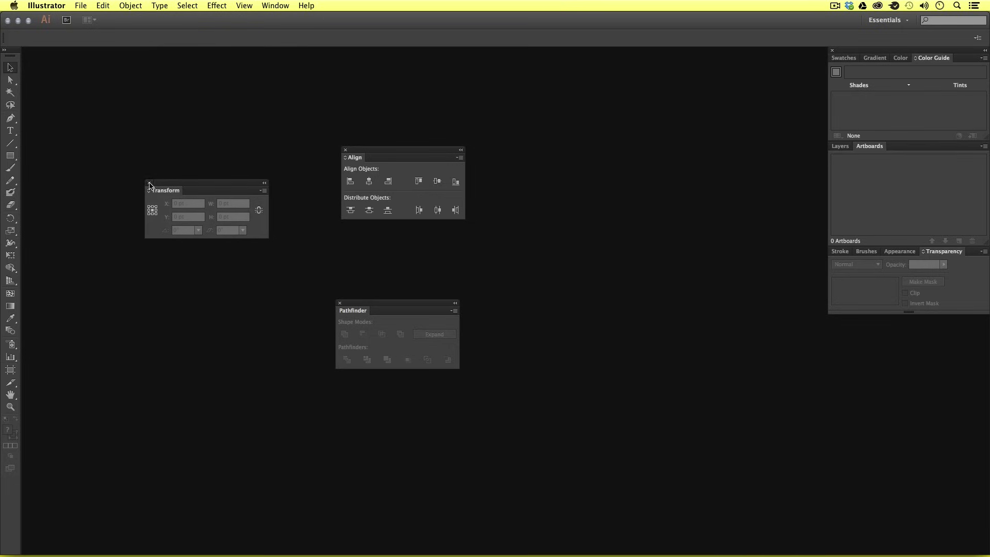
click(149, 183)
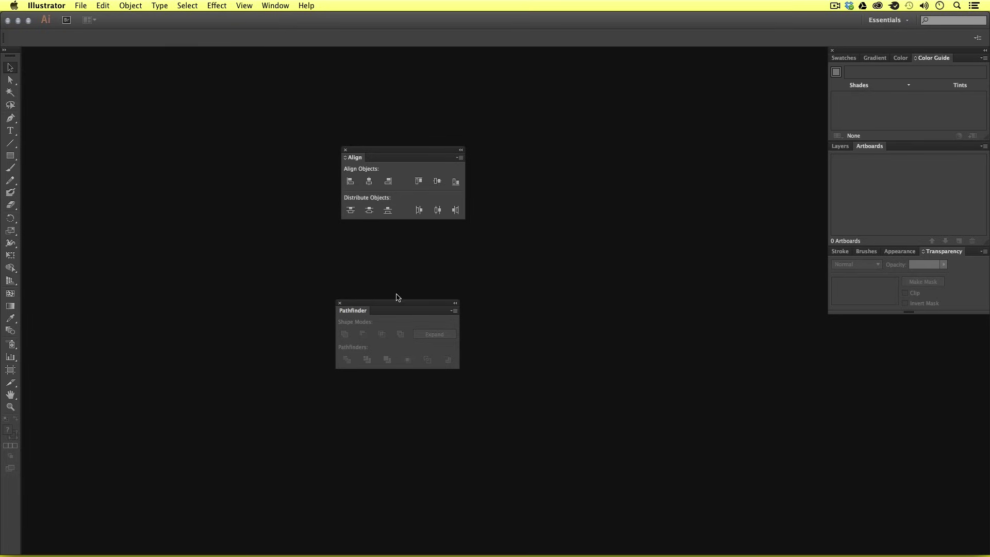
drag(358, 306, 851, 316)
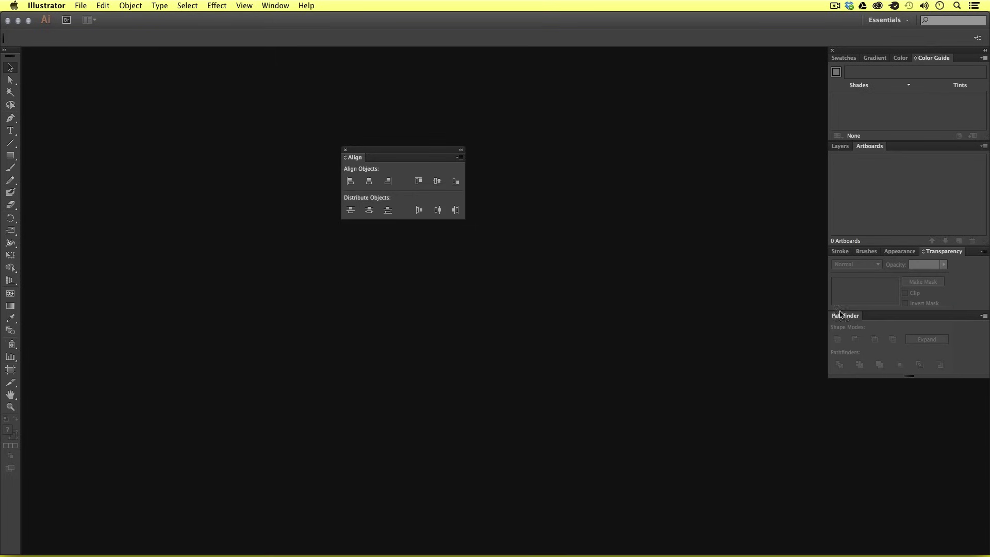
drag(383, 163, 862, 322)
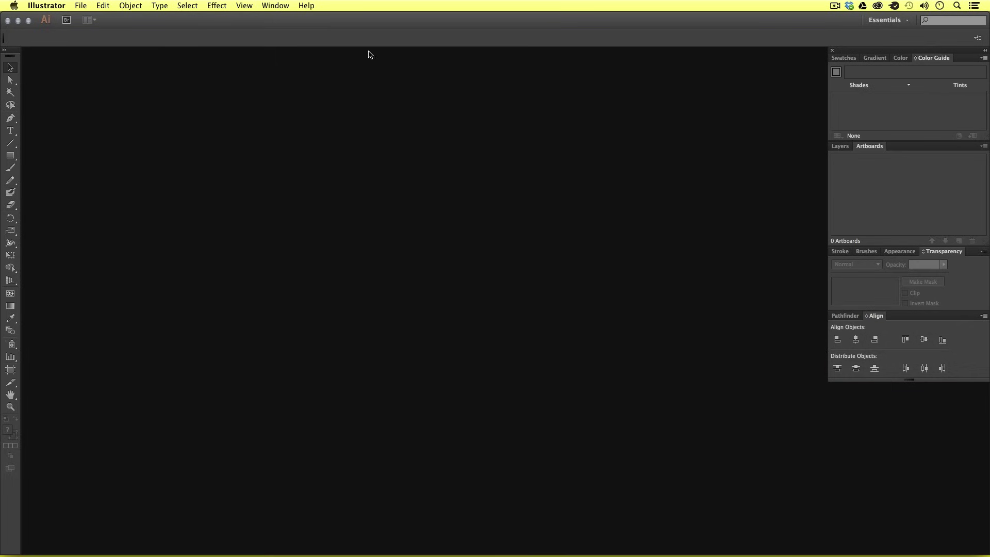
- Show the Character panel from Window > Type and dock it below the Align group
click(275, 6)
mouse_move(326, 406)
click(402, 407)
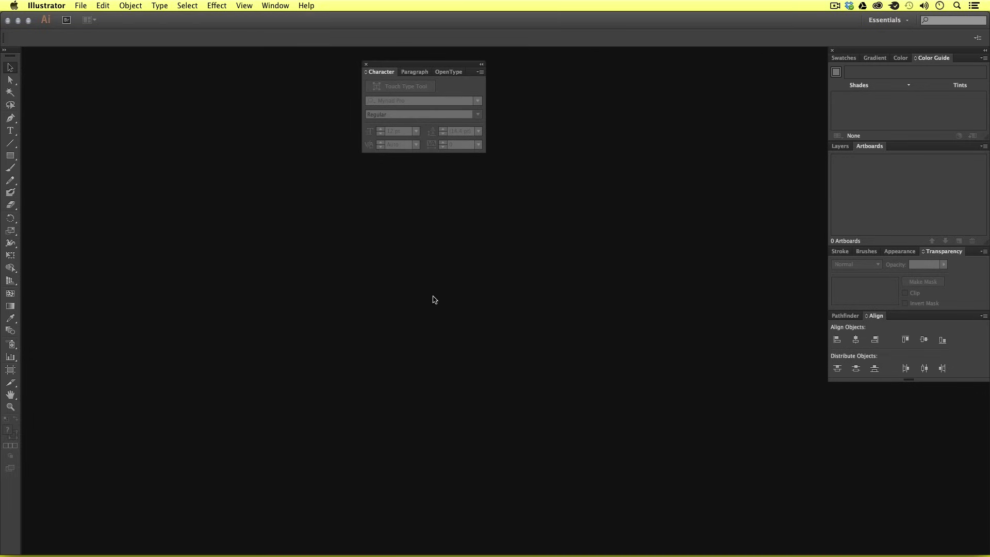
drag(411, 117, 448, 170)
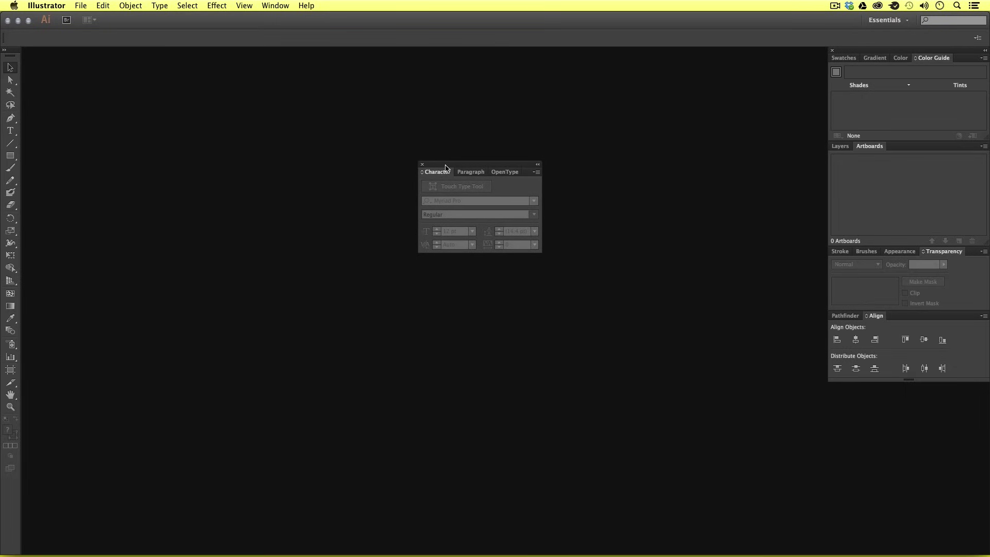
drag(437, 167, 855, 384)
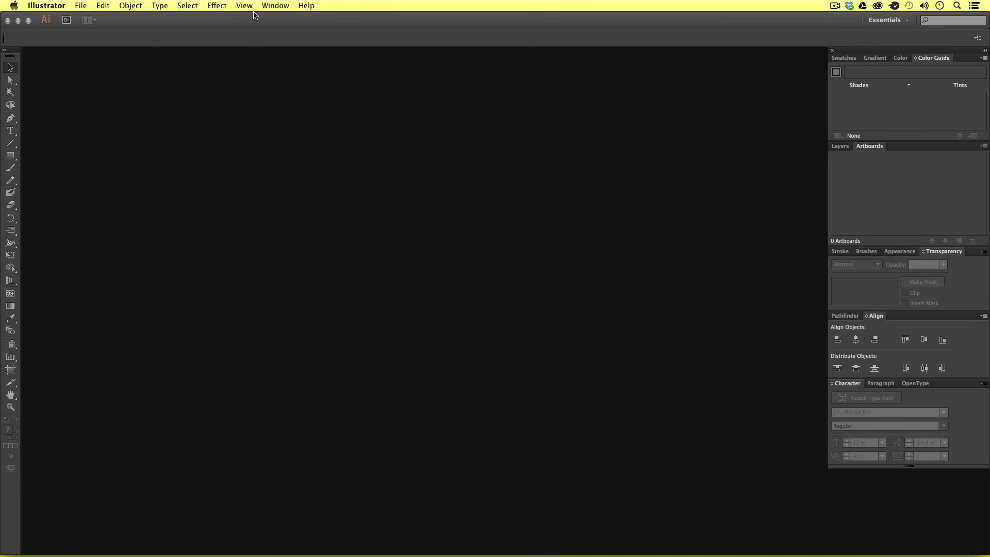
- Open Links and Image Trace, close Actions, and dock Links with Layers and Artboards
click(276, 6)
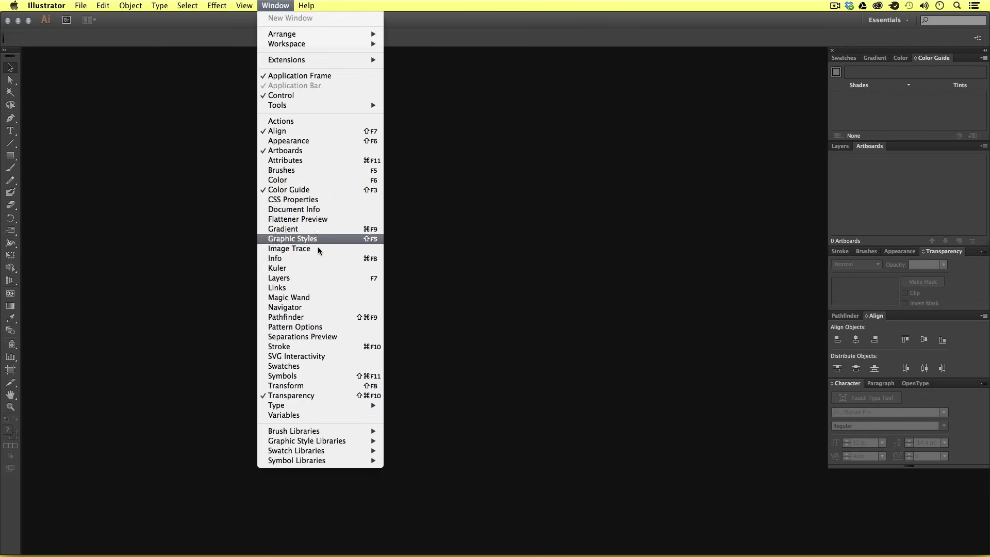
click(322, 287)
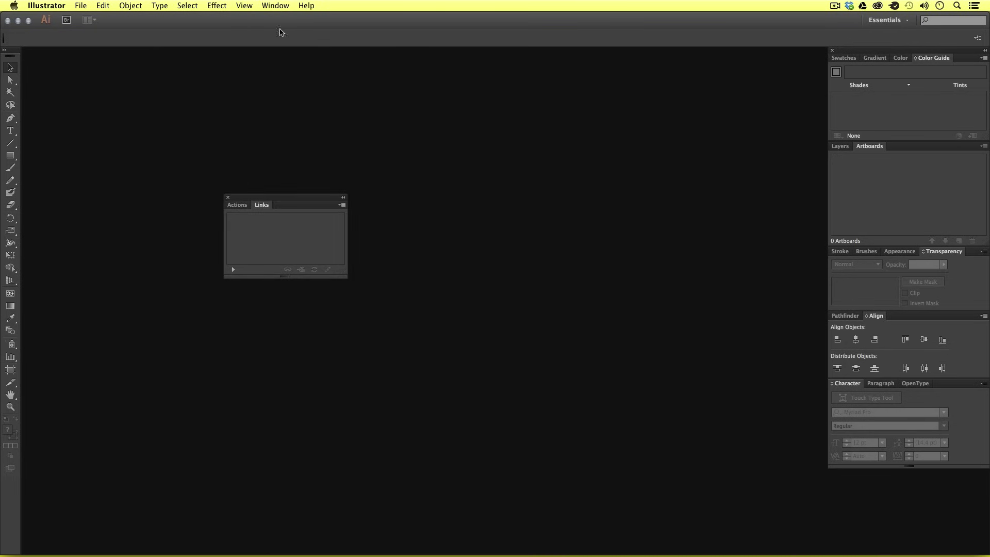
click(275, 6)
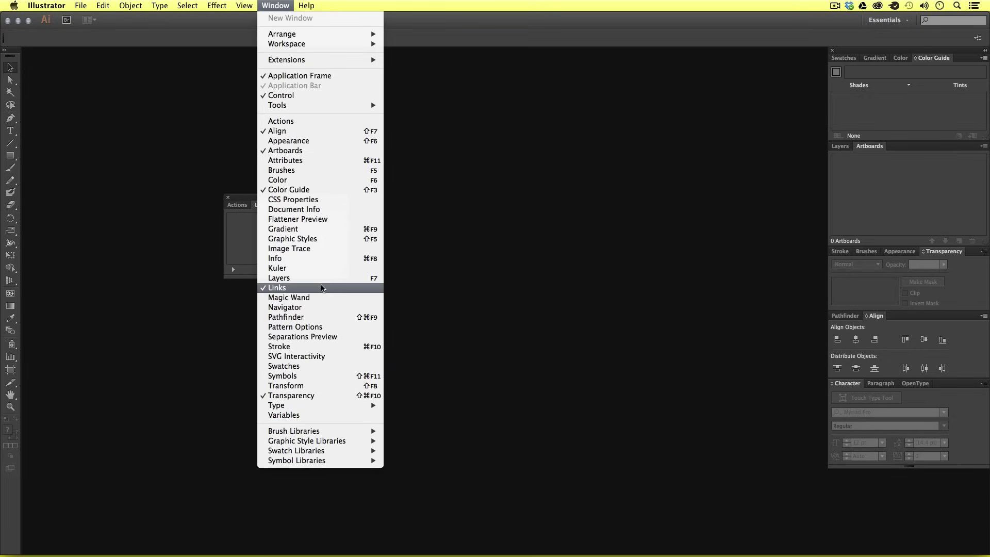
click(330, 248)
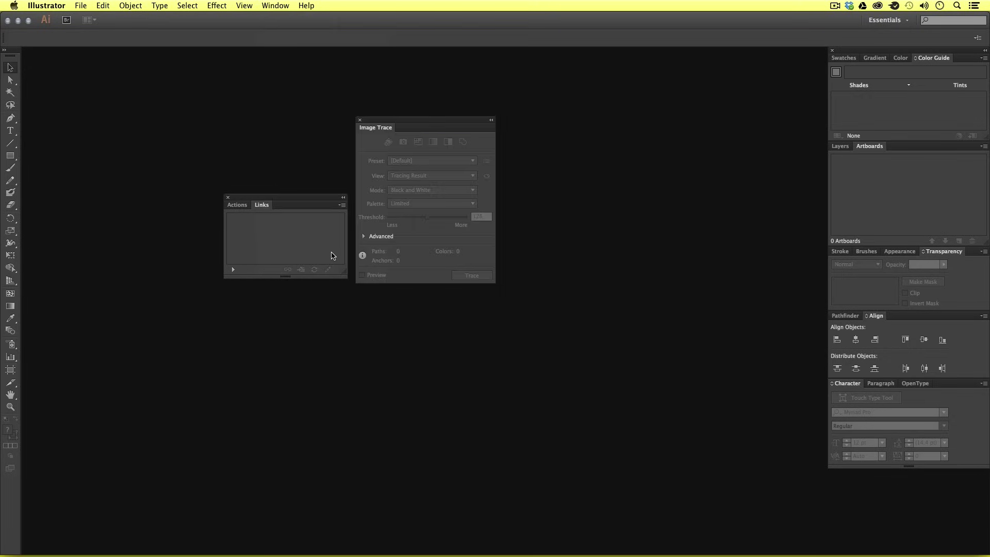
drag(261, 205, 233, 396)
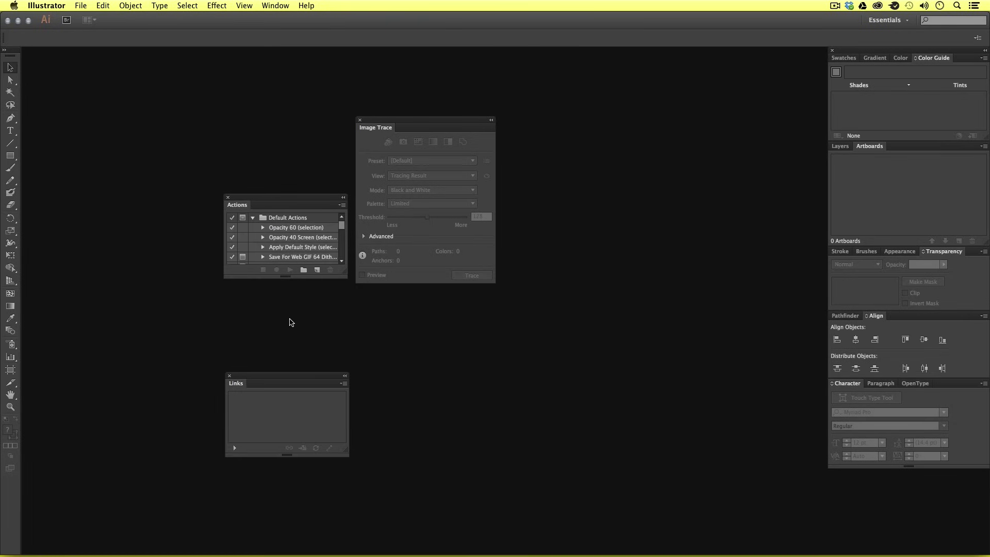
click(227, 197)
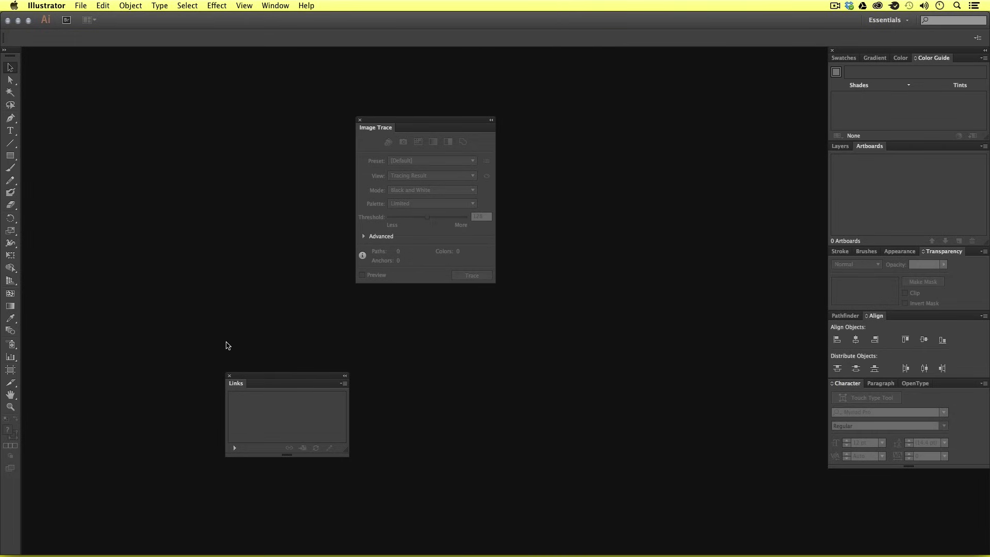
mouse_move(250, 378)
mouse_down()
mouse_move(793, 194)
mouse_move(857, 215)
mouse_move(877, 150)
mouse_up()
- Dock Image Trace into the Stroke group, move Appearance after Transparency, and shorten the group
mouse_move(371, 129)
mouse_down()
mouse_move(624, 226)
mouse_move(748, 230)
mouse_move(858, 257)
mouse_up()
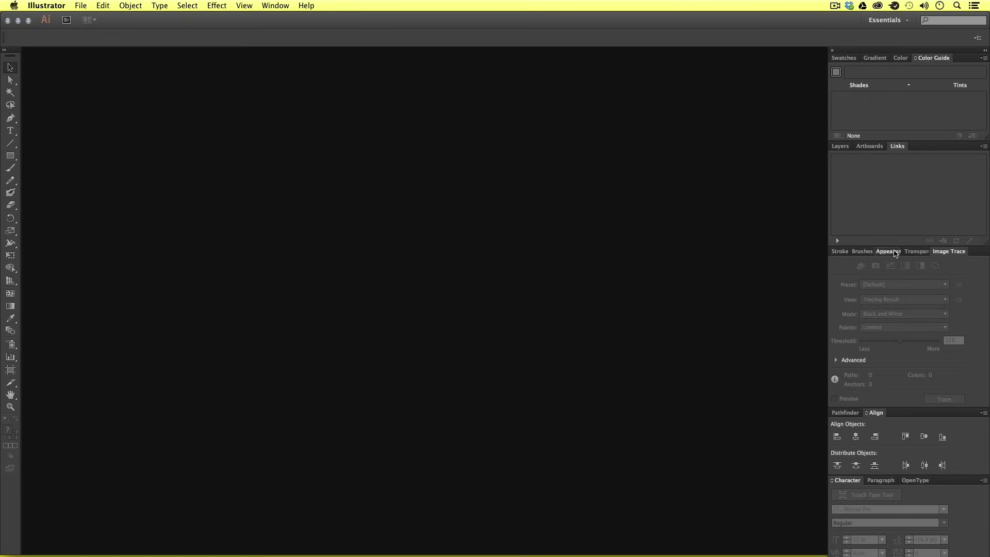
click(888, 252)
drag(887, 253, 925, 252)
drag(909, 421, 910, 370)
click(841, 252)
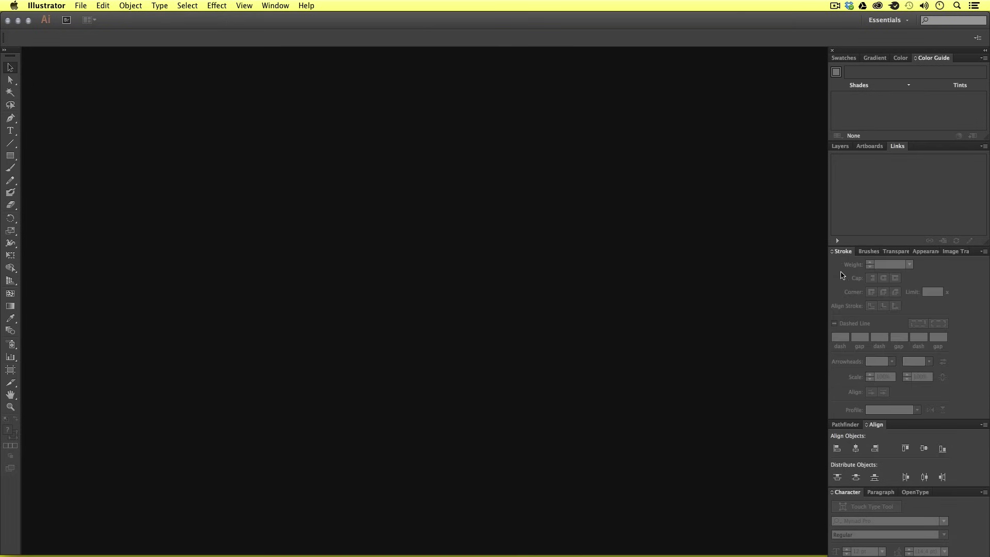
drag(909, 419, 909, 352)
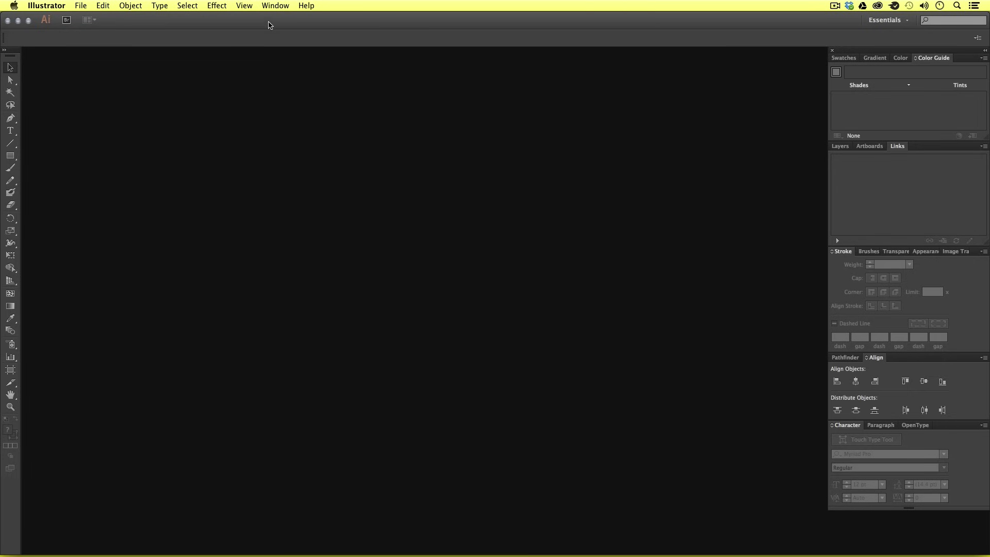
- Save the current panel layout as a new workspace named 'Tutorial Workspace'
click(272, 6)
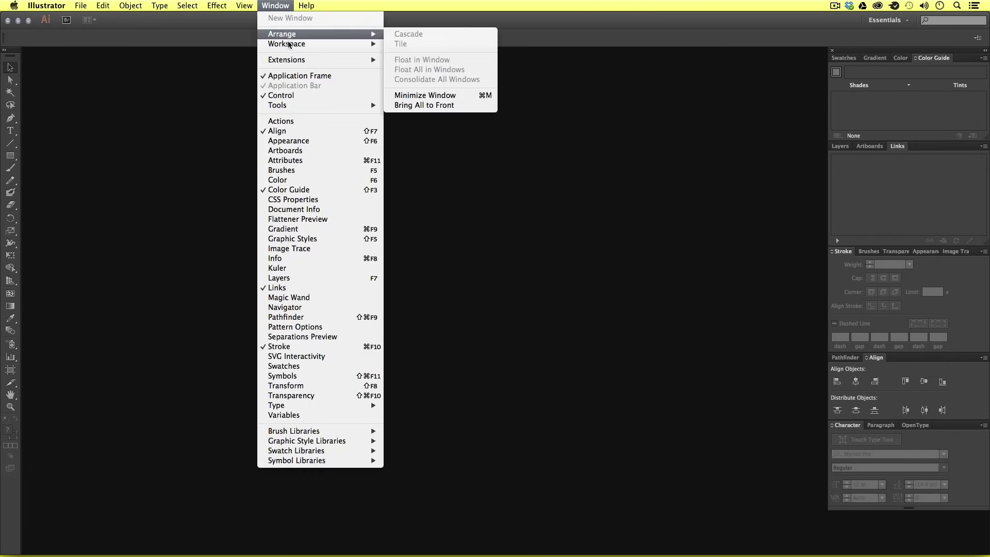
mouse_move(289, 45)
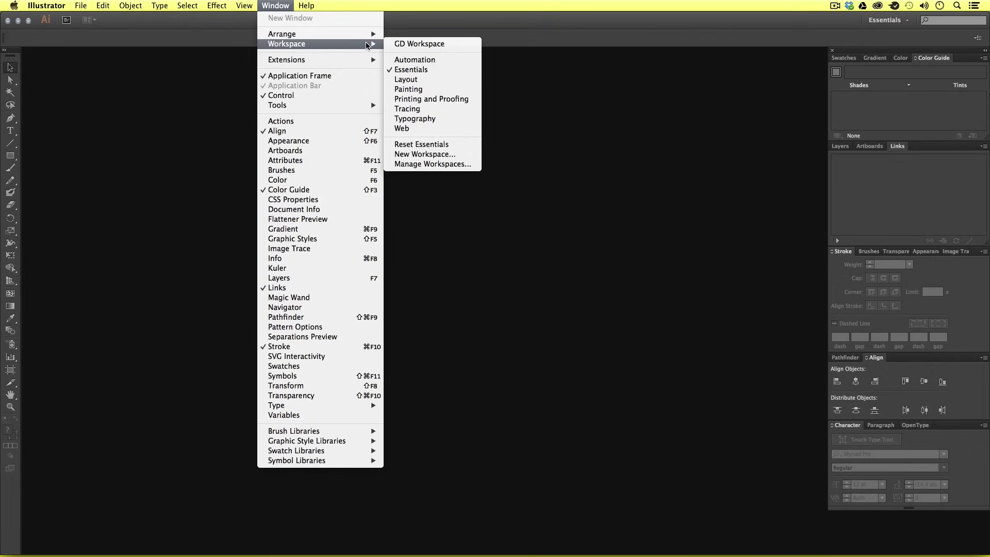
click(433, 154)
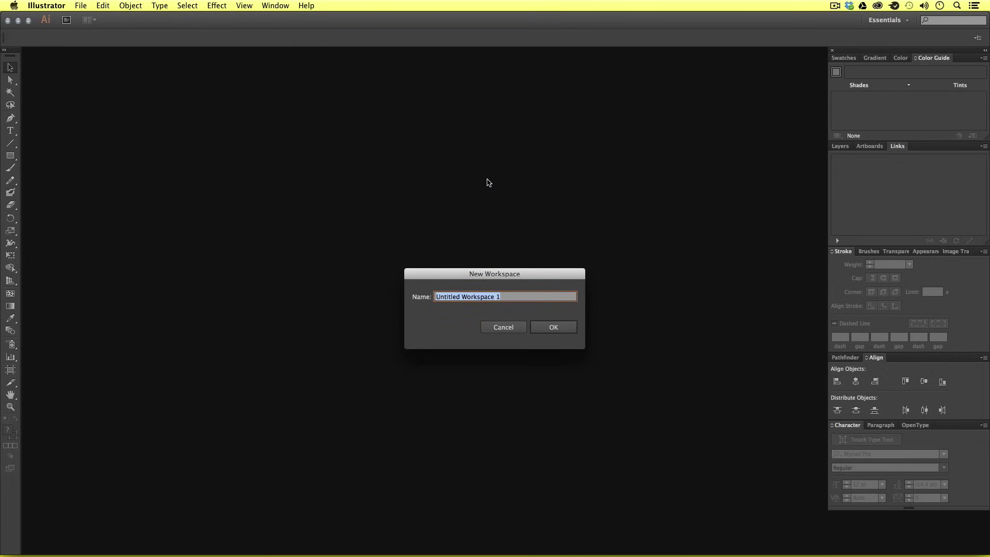
text(Tutoria)
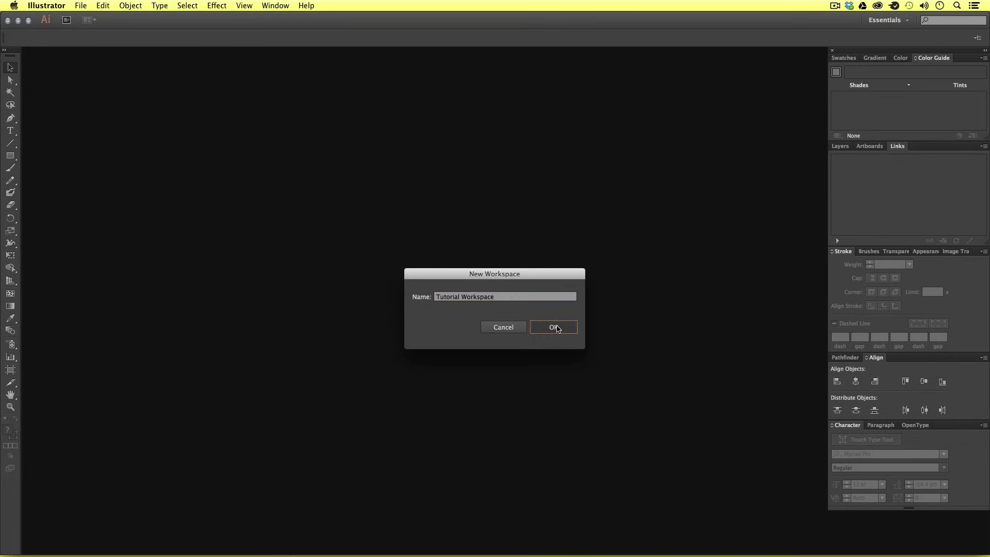
click(556, 327)
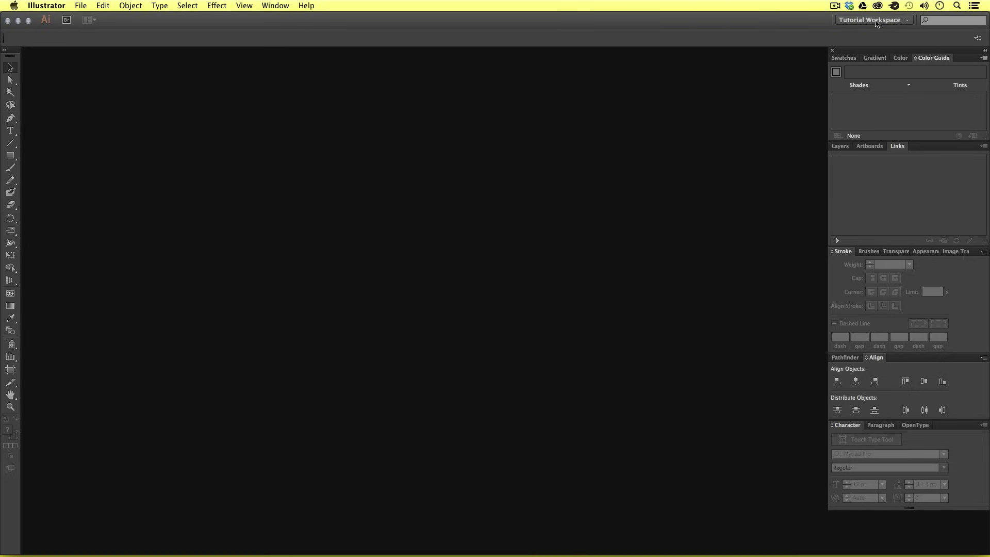
- Switch to the Layout workspace, then back to Tutorial Workspace
click(892, 20)
click(888, 68)
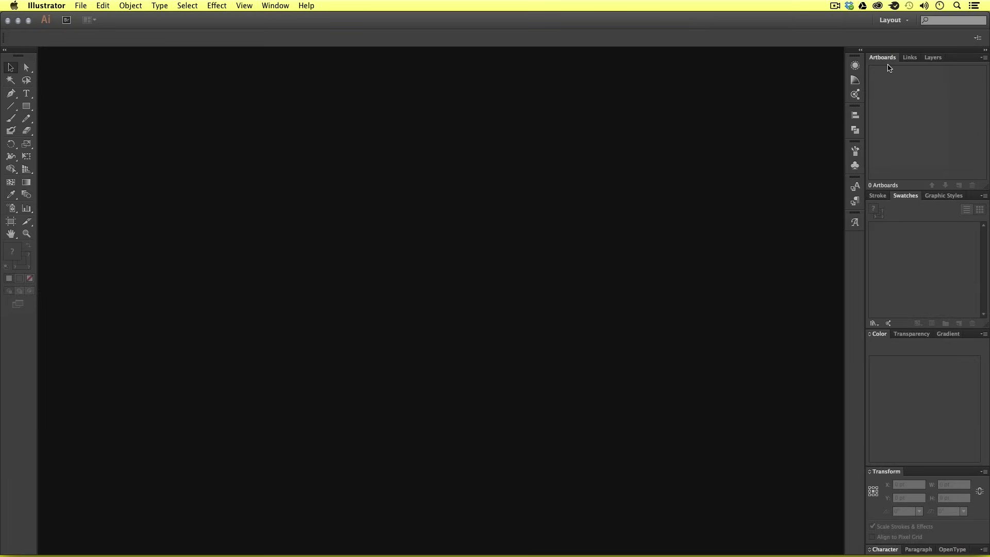
click(907, 20)
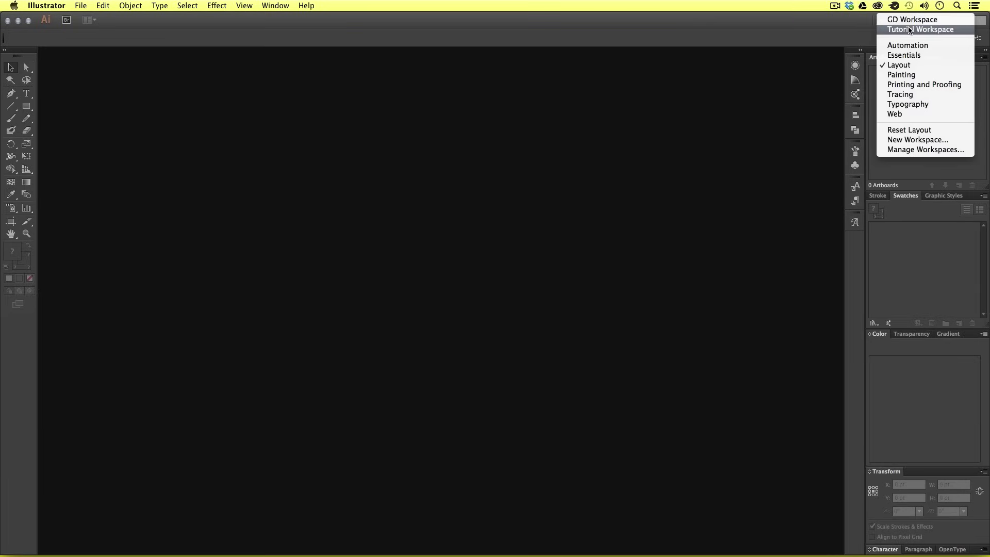
click(910, 30)
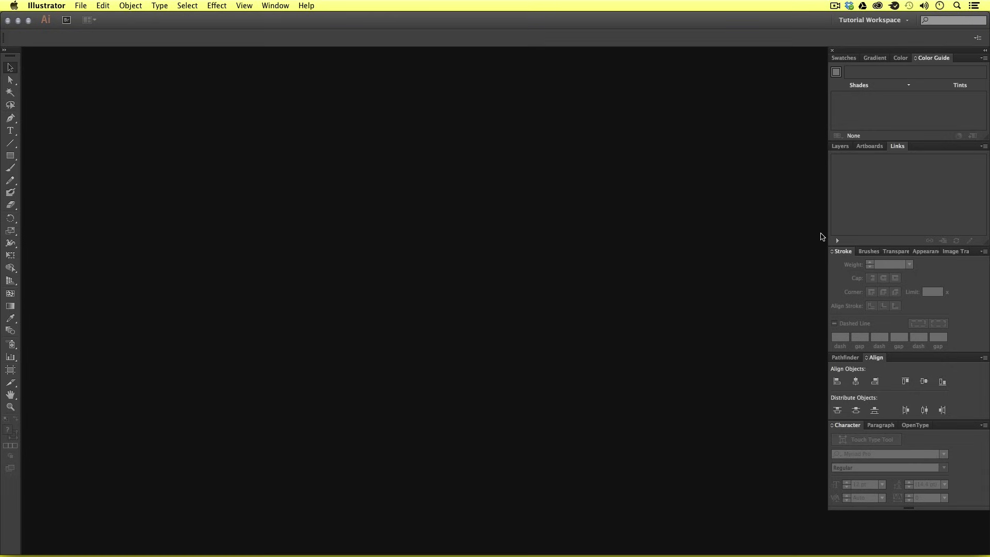